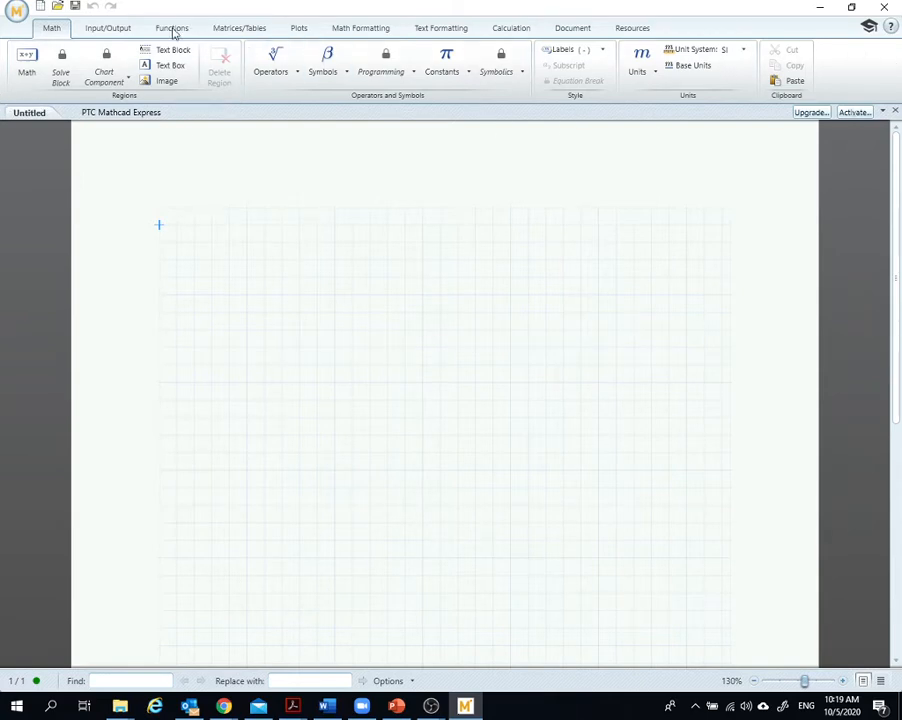
# - Review the input/output and function commands, browse the full list of function categories, and close the list
pyautogui.click(104, 33)
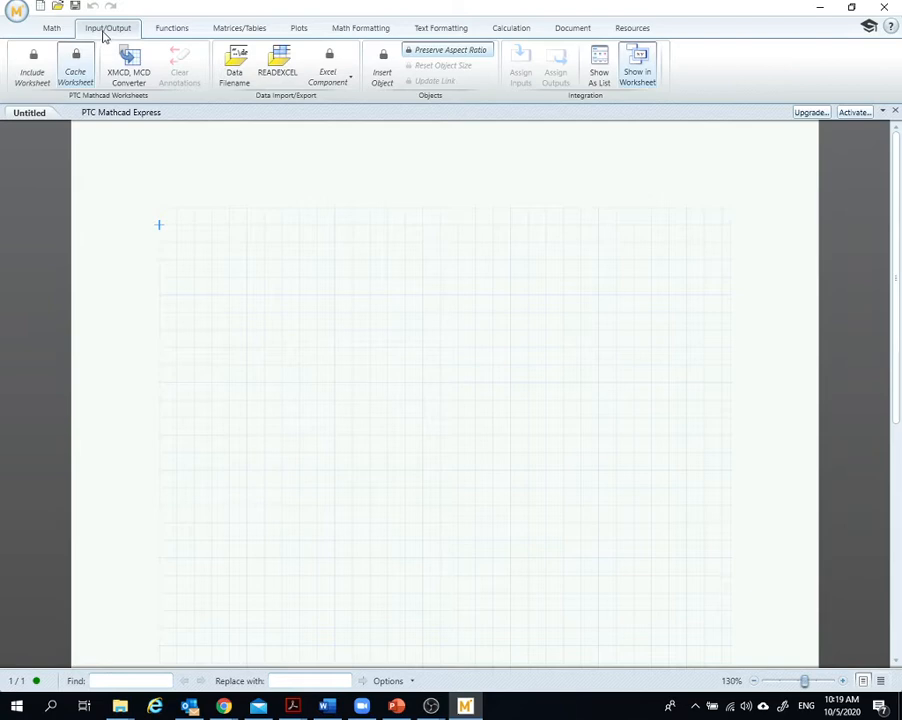
pyautogui.click(174, 28)
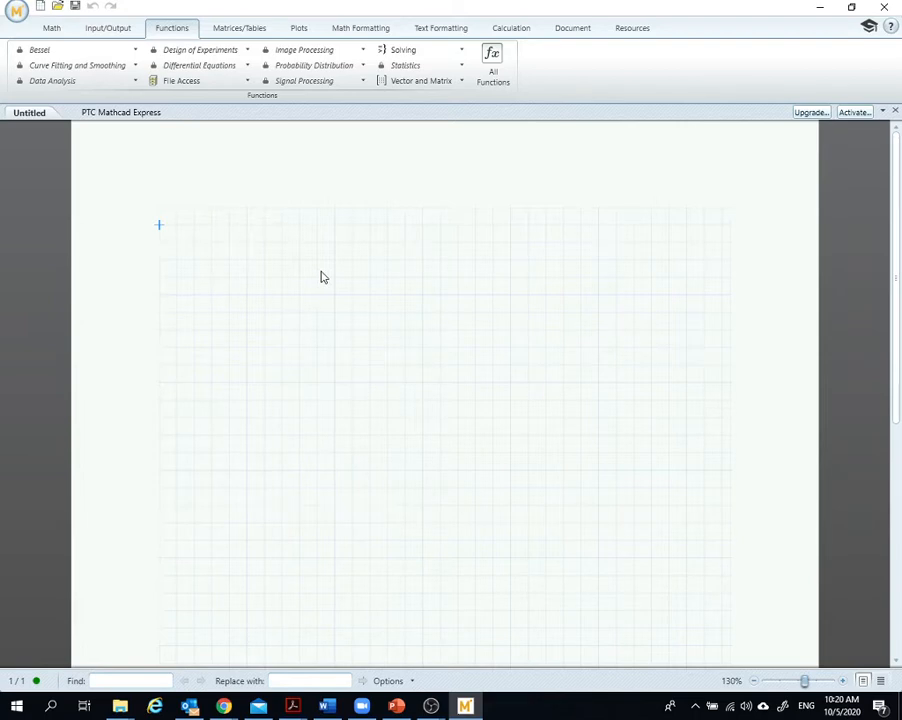
pyautogui.click(492, 82)
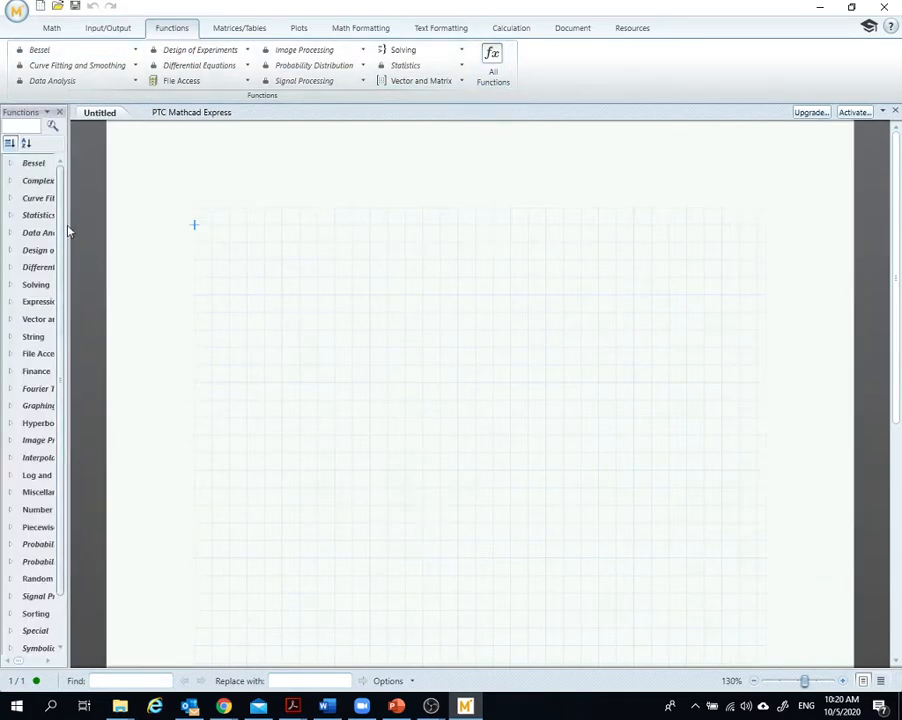
pyautogui.moveTo(68, 232); pyautogui.dragTo(176, 228)
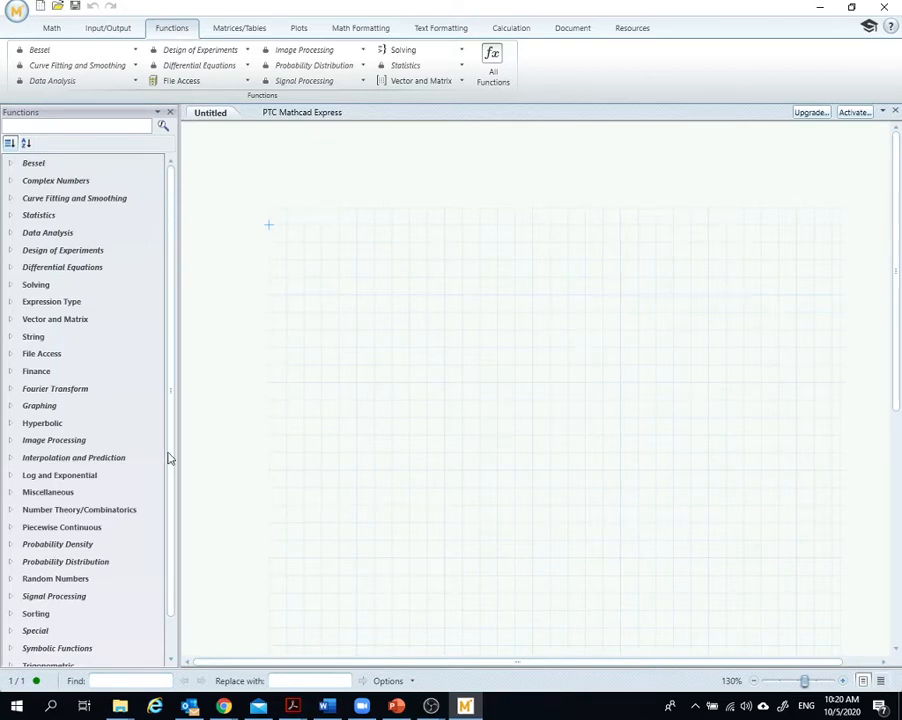
pyautogui.moveTo(172, 474); pyautogui.dragTo(168, 530)
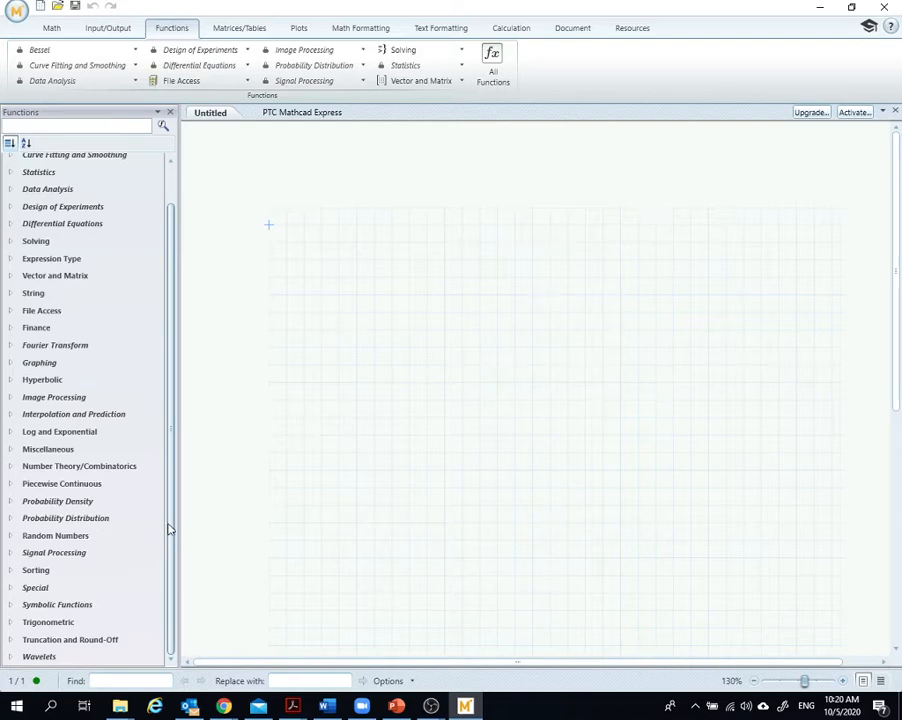
pyautogui.moveTo(168, 535); pyautogui.dragTo(172, 418)
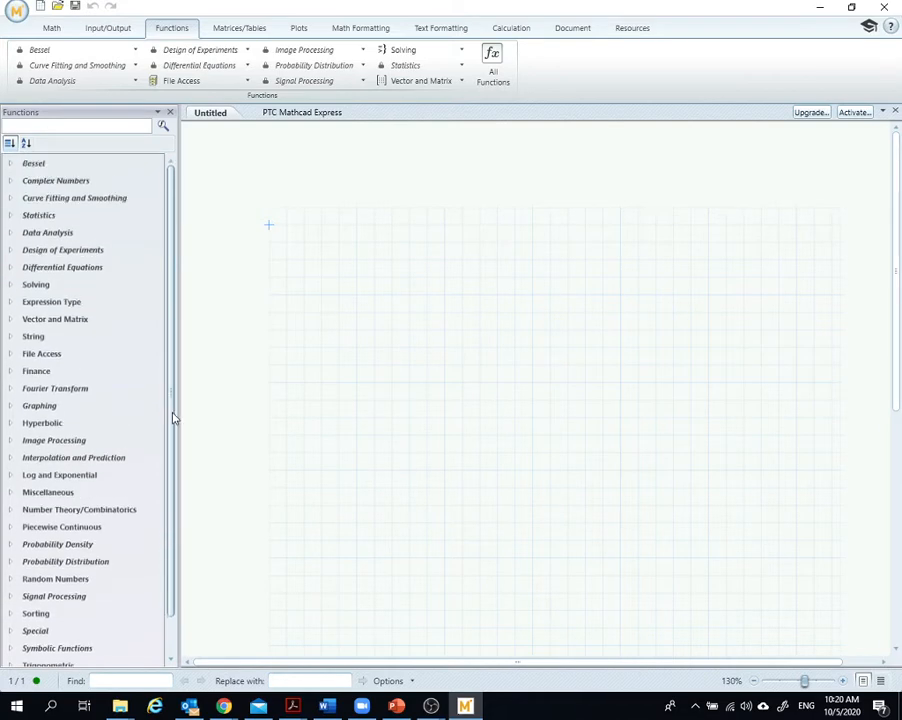
pyautogui.click(170, 113)
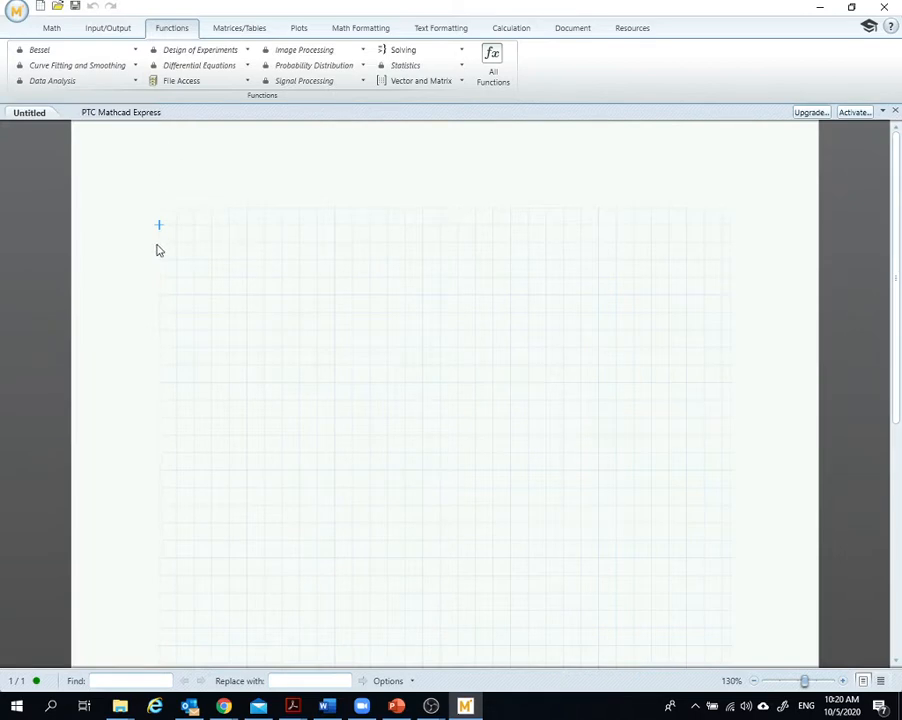
# - Examine the command sets for matrices and tables, plots, math and text formatting, calculation, document layout and help resources
pyautogui.click(248, 28)
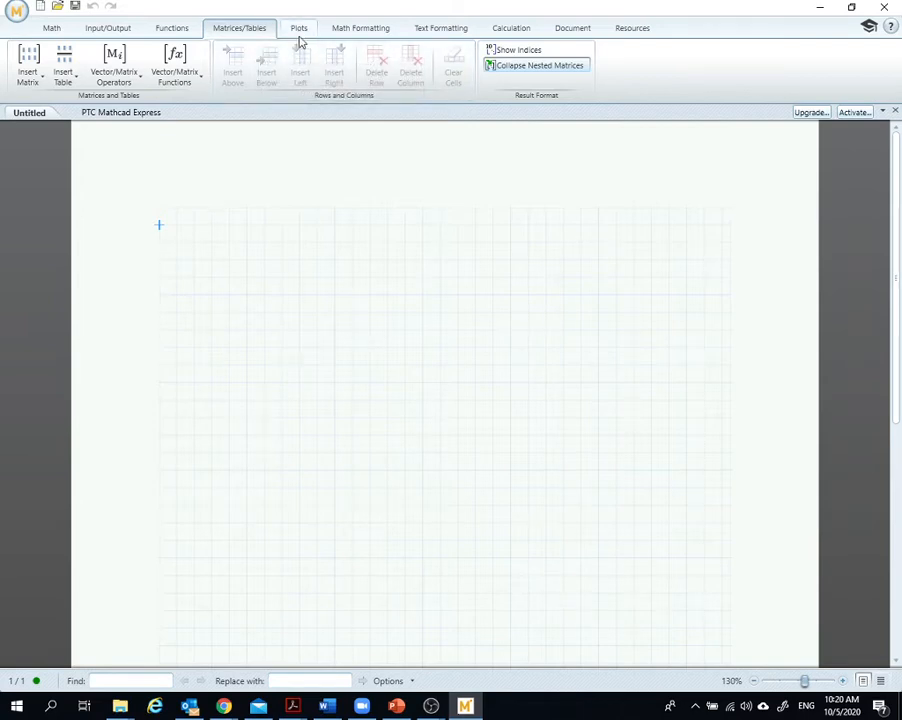
pyautogui.click(300, 33)
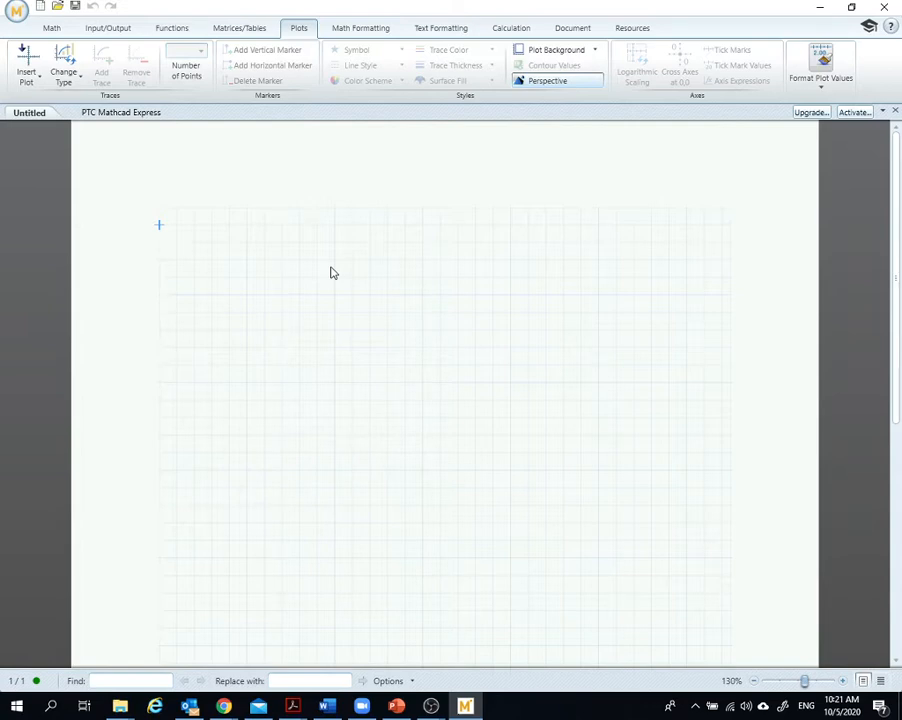
pyautogui.click(362, 27)
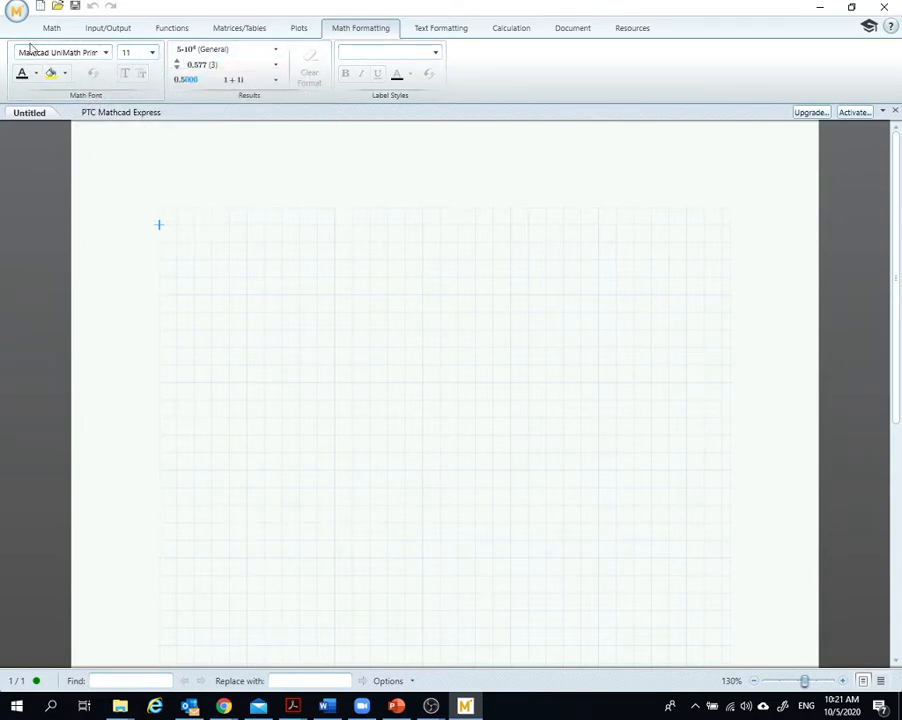
pyautogui.click(441, 28)
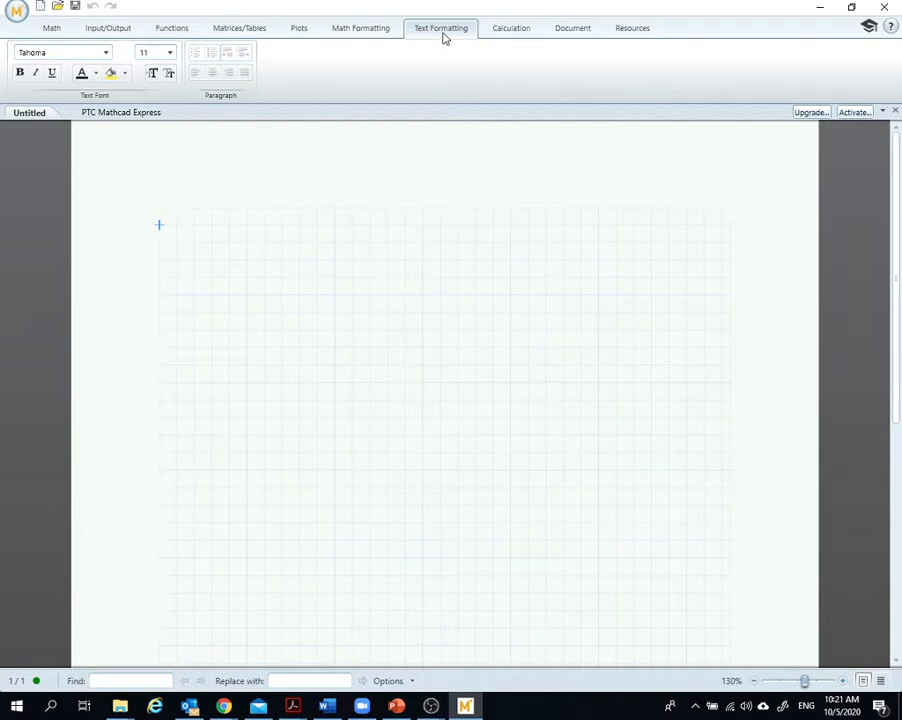
pyautogui.click(506, 37)
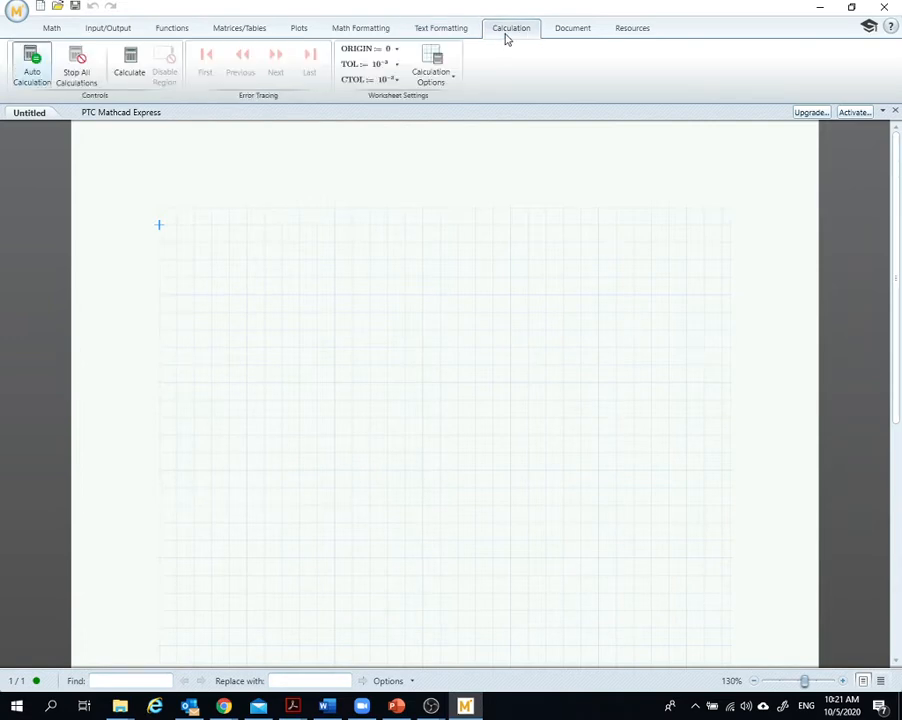
pyautogui.click(565, 36)
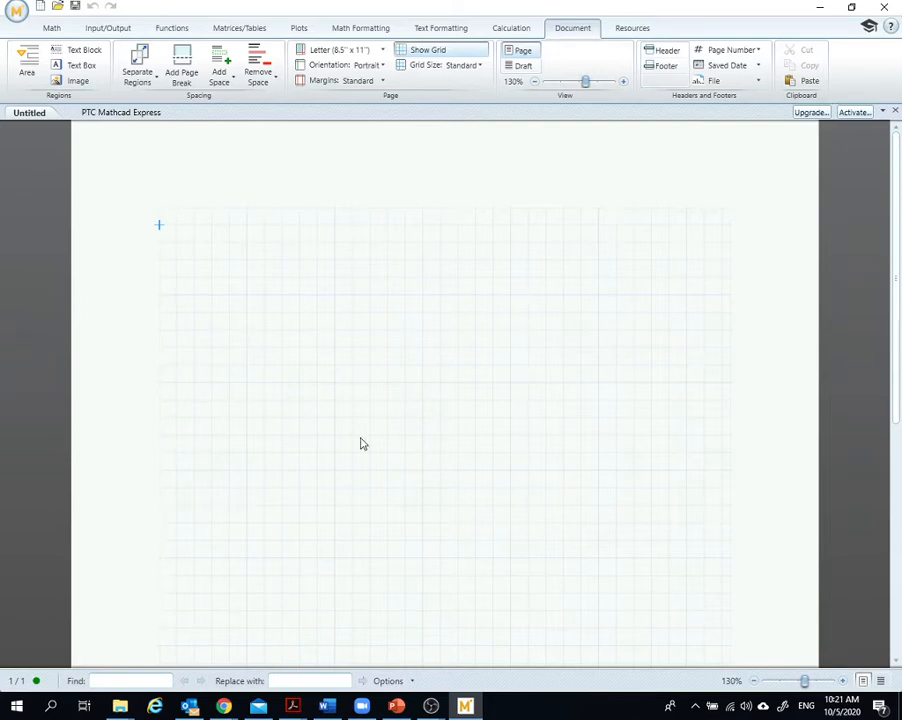
pyautogui.click(626, 27)
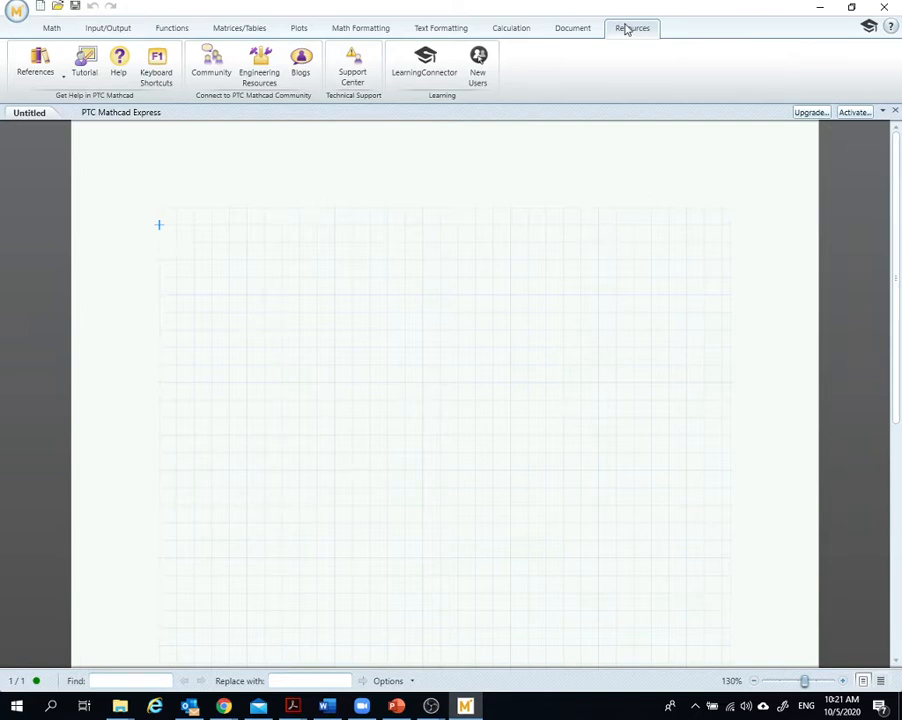
pyautogui.click(51, 29)
pyautogui.click(166, 28)
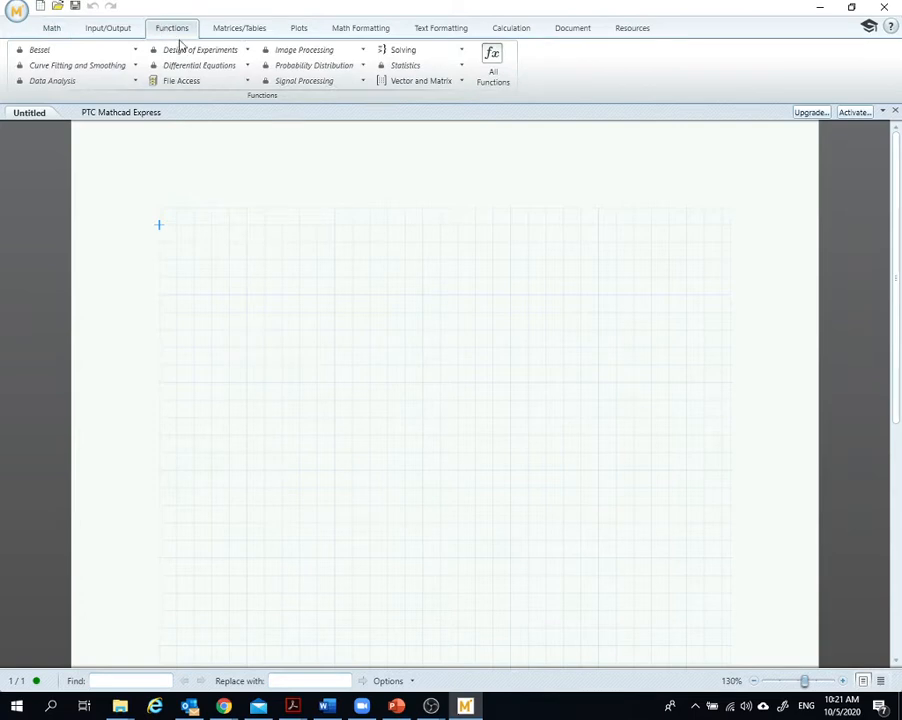
pyautogui.click(237, 30)
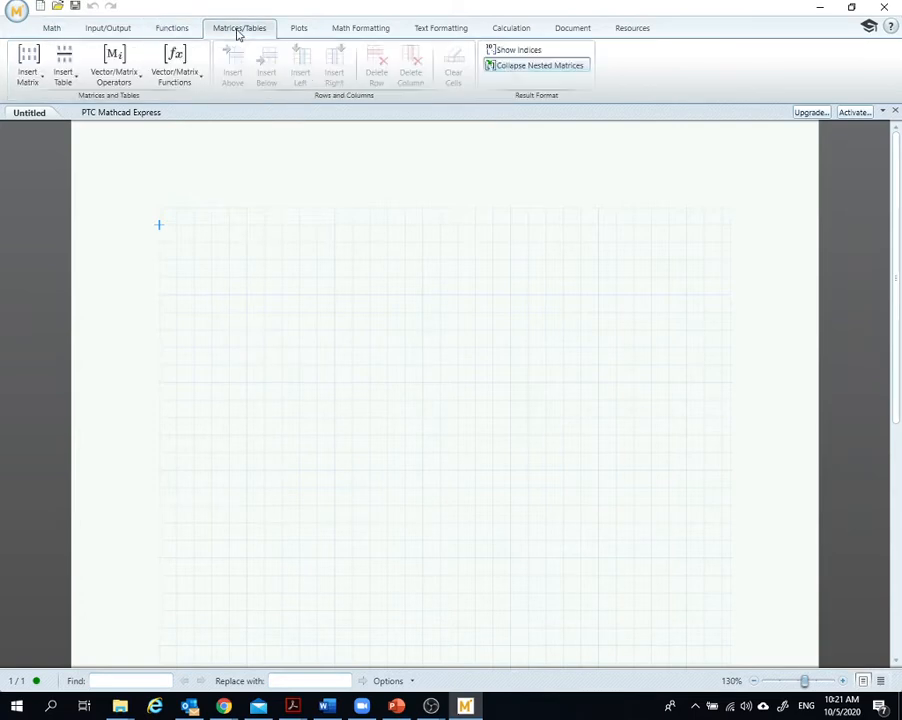
pyautogui.click(298, 29)
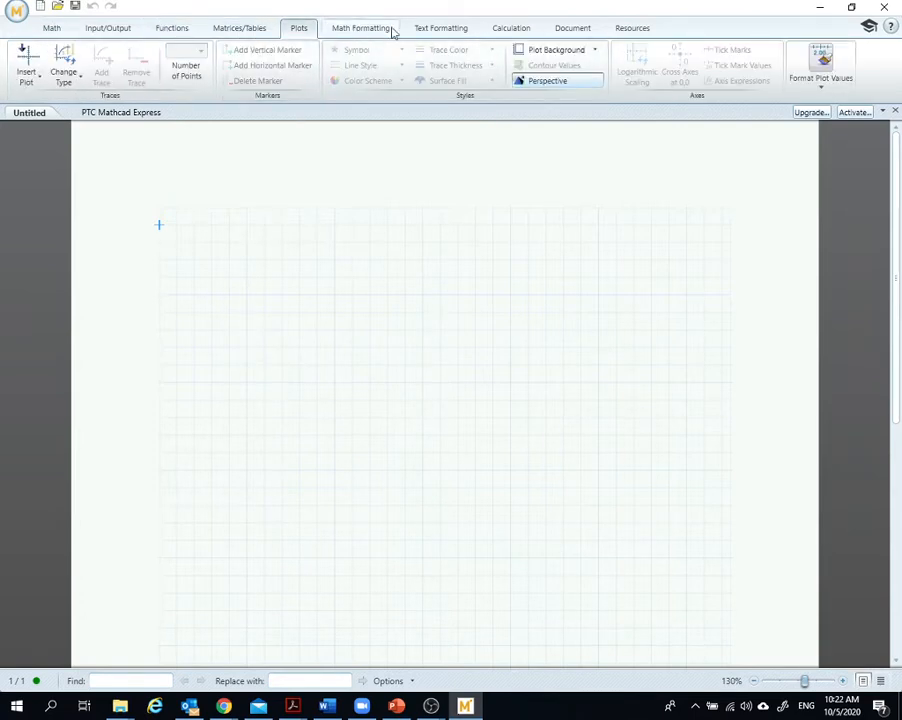
pyautogui.click(52, 28)
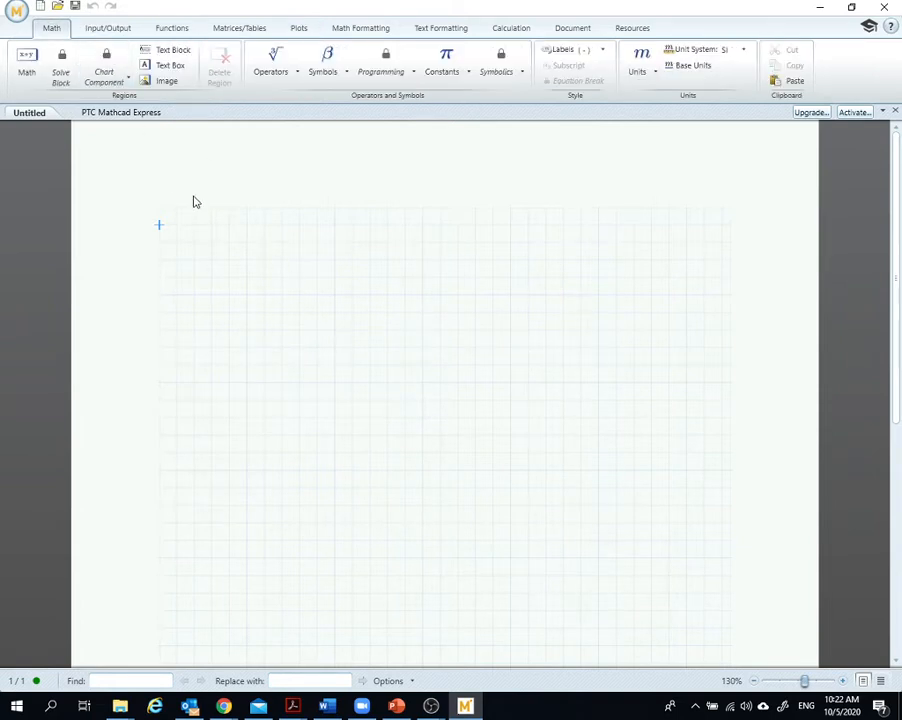
# - Switch to PowerPoint and view the slide comparing the water tank mass calculation on paper and in MathCAD
pyautogui.click(397, 707)
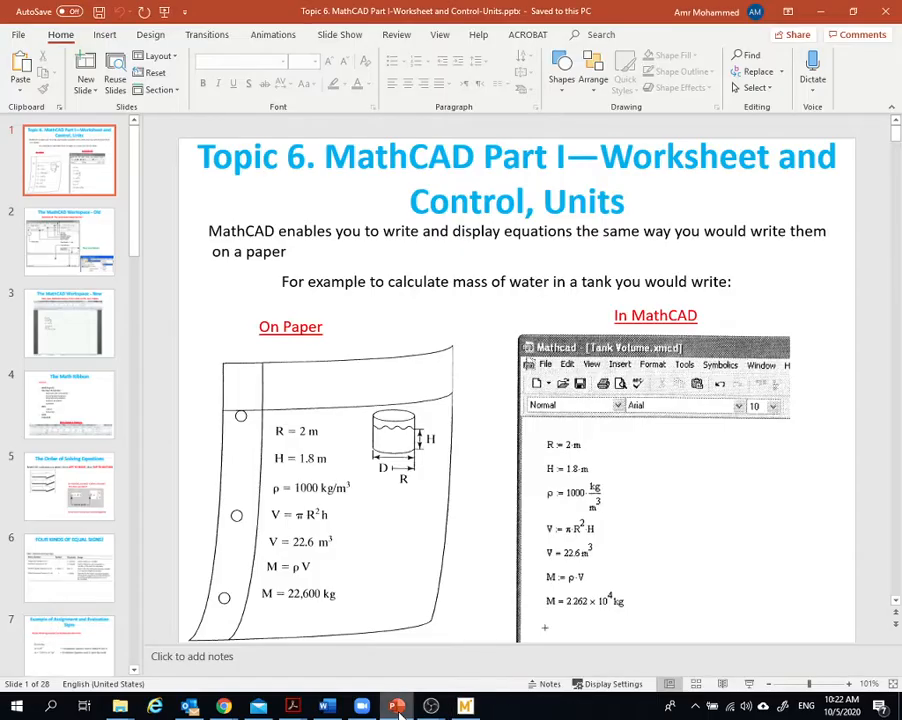
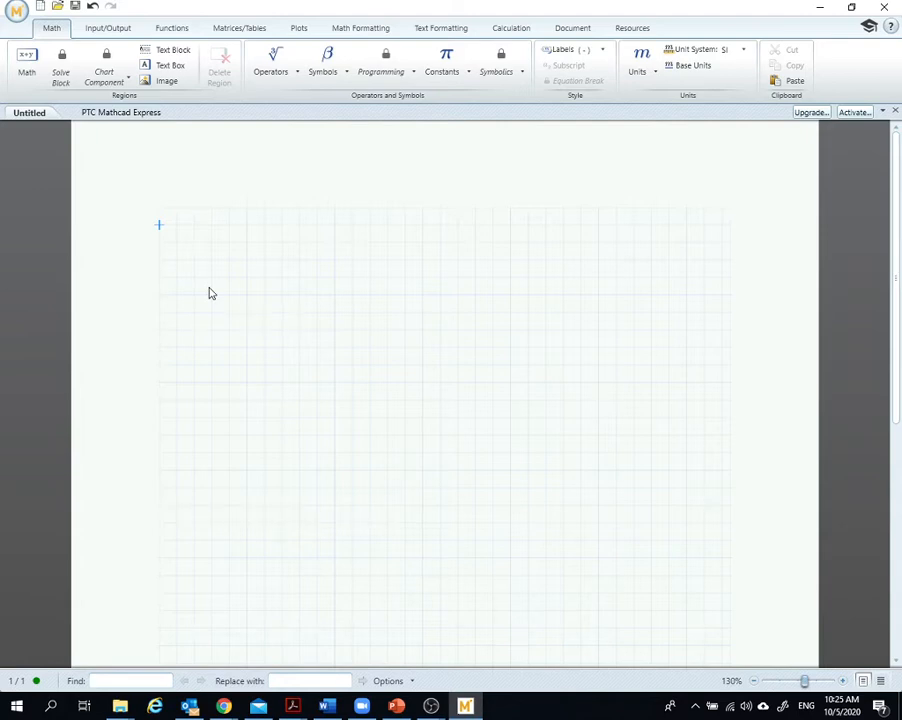
# - Begin a definition for the variable R at the start of the worksheet using the := operator
pyautogui.write('R')
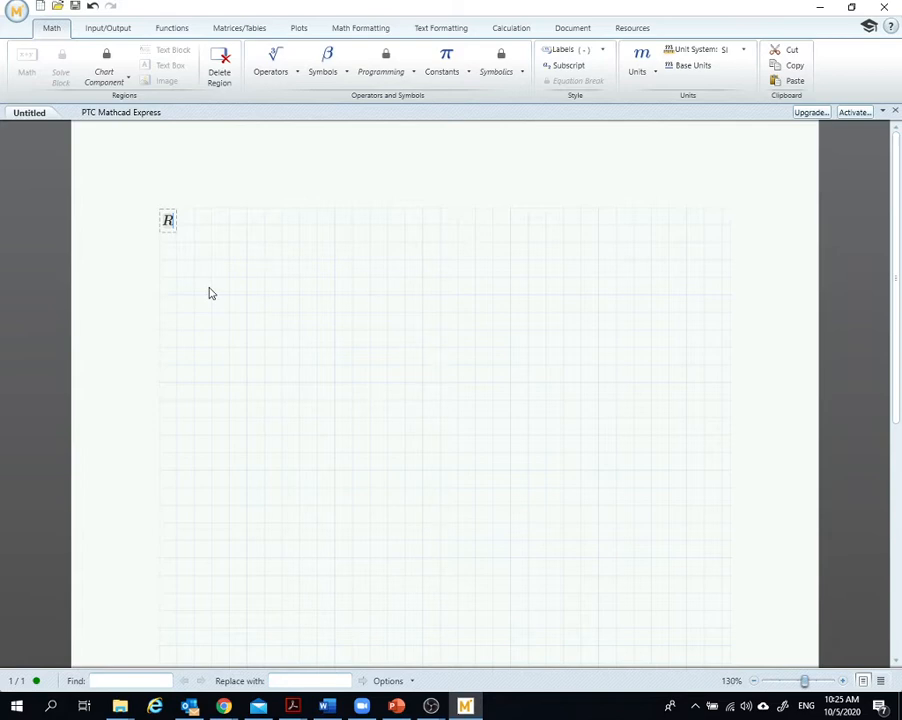
pyautogui.press('BackSpace')
pyautogui.write('R :=')
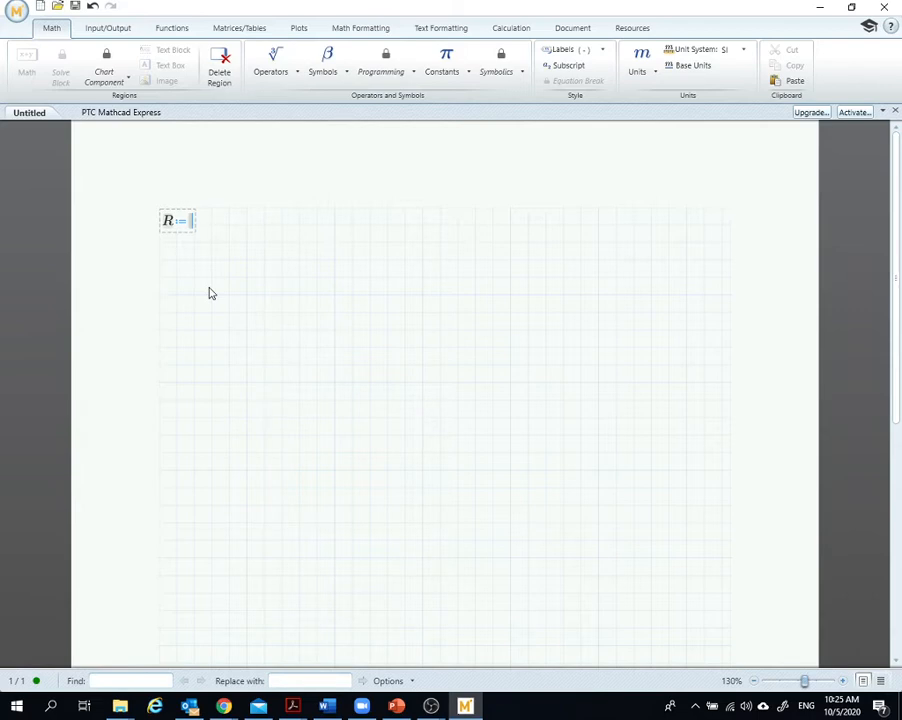
pyautogui.press('BackSpace')
pyautogui.click(291, 77)
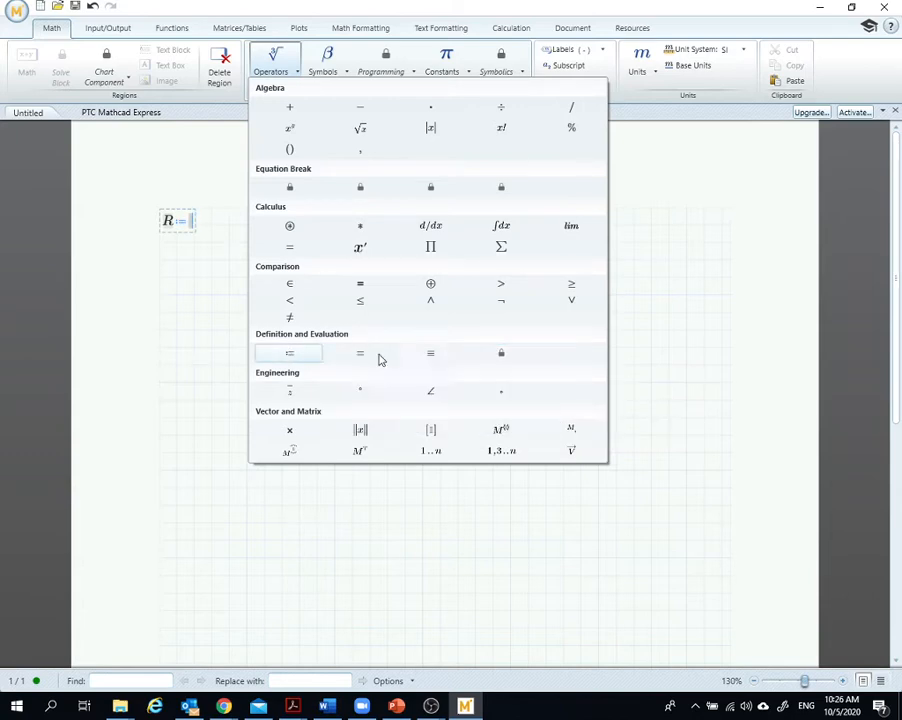
pyautogui.click(173, 249)
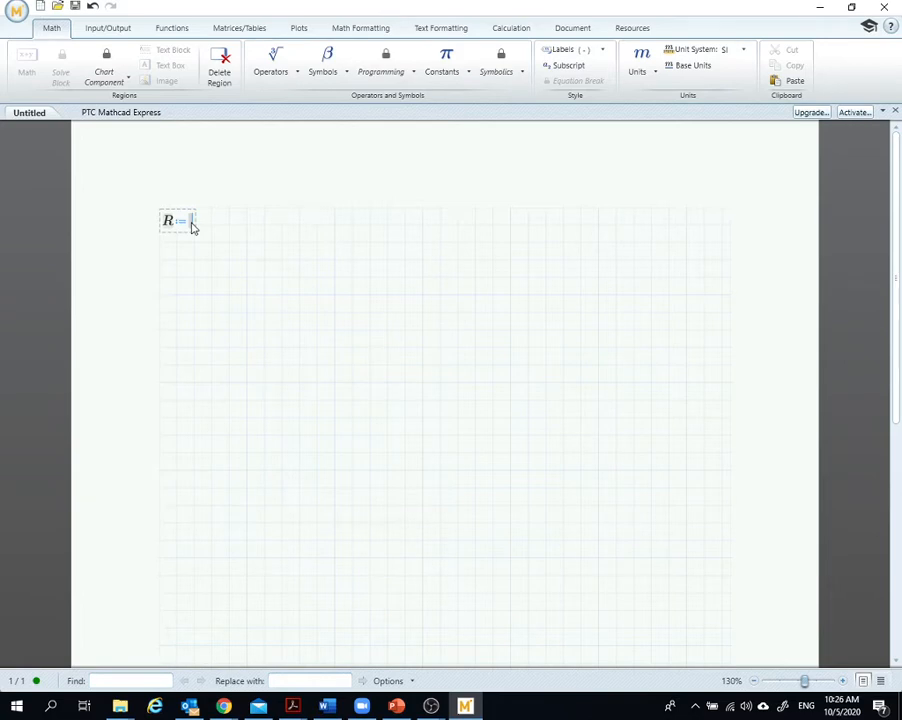
# - Assign R the value 2 with the length unit ft and finish the definition
pyautogui.write('2')
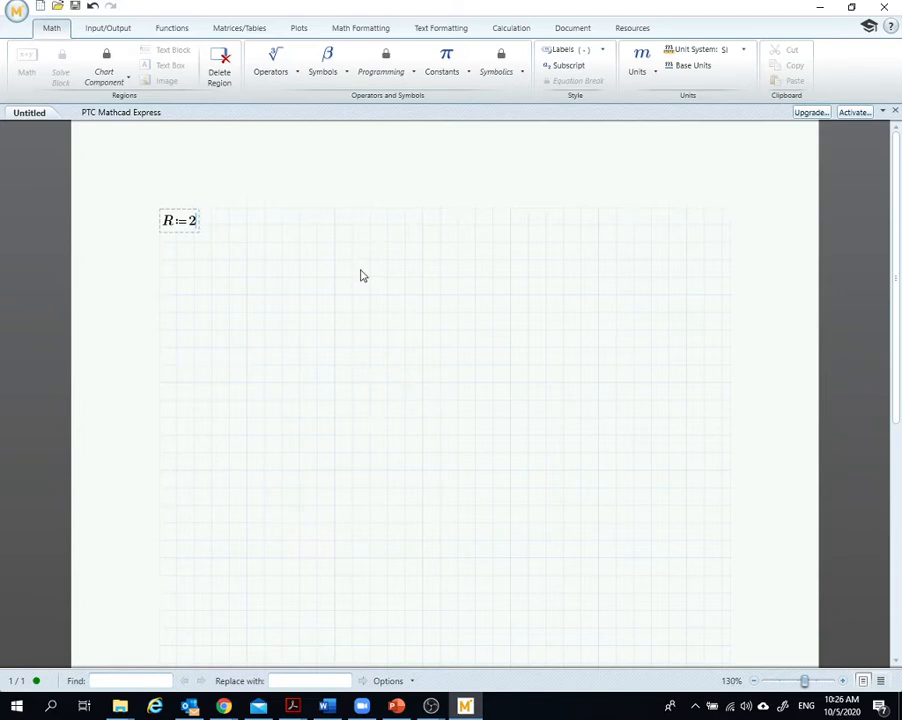
pyautogui.click(654, 76)
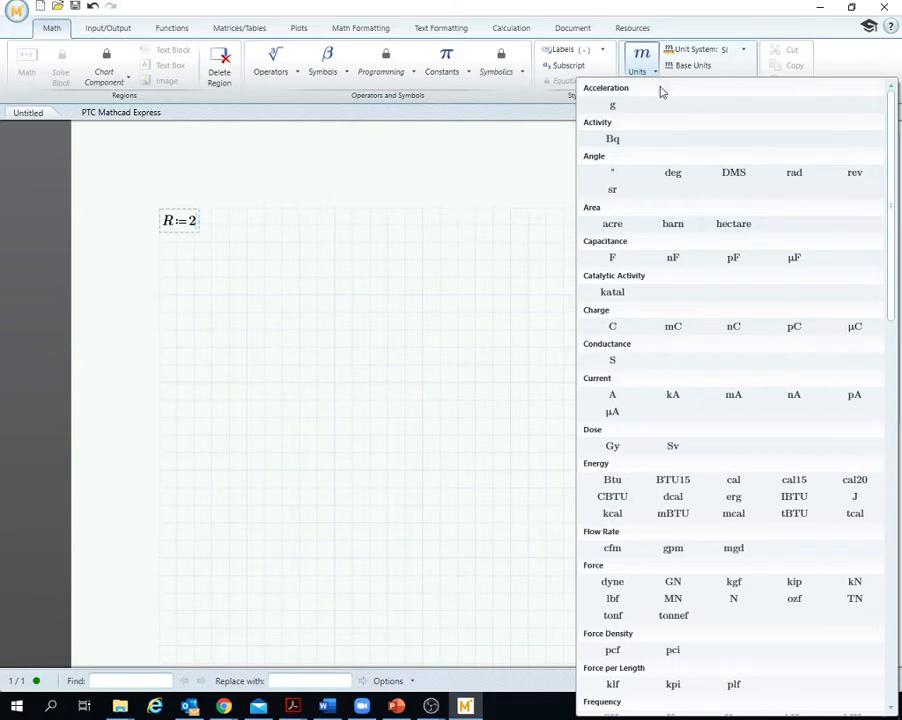
pyautogui.scroll(-1, 697, 383)
pyautogui.scroll(-3, 698, 385)
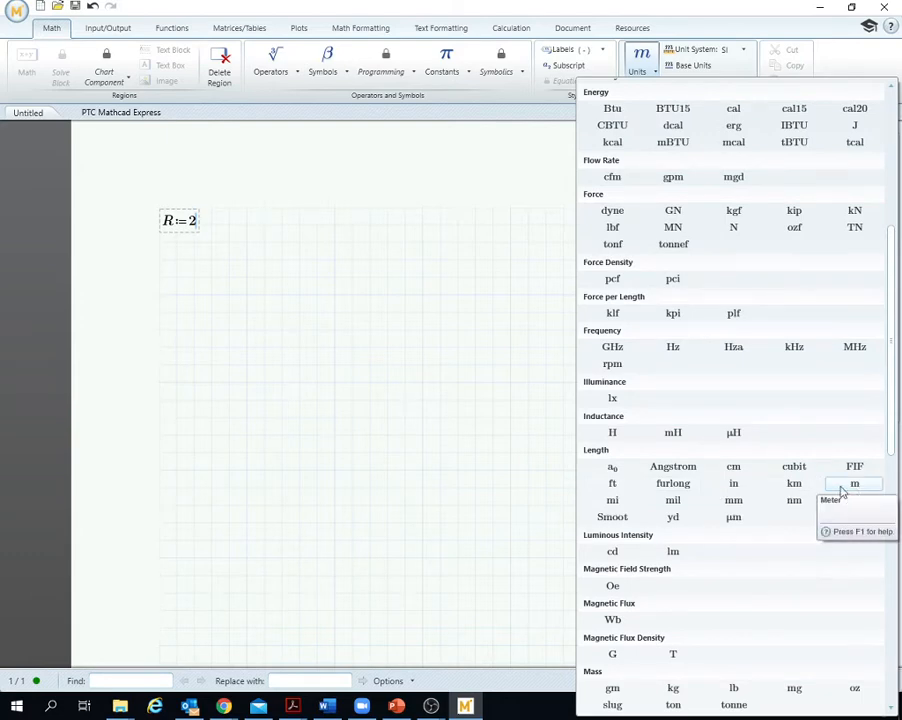
pyautogui.click(612, 483)
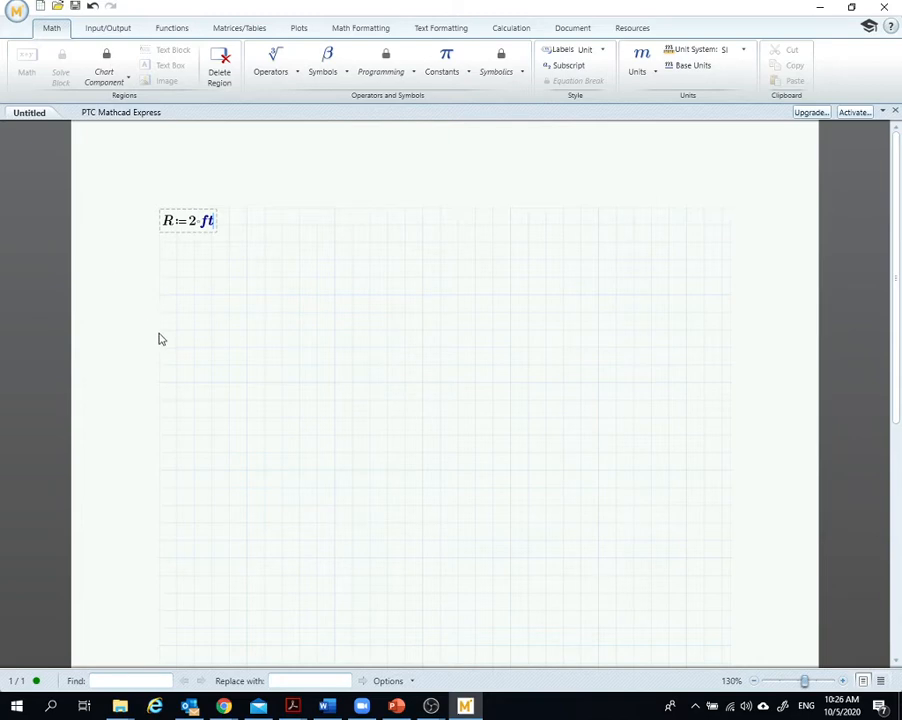
pyautogui.press('Return')
pyautogui.press('Return')
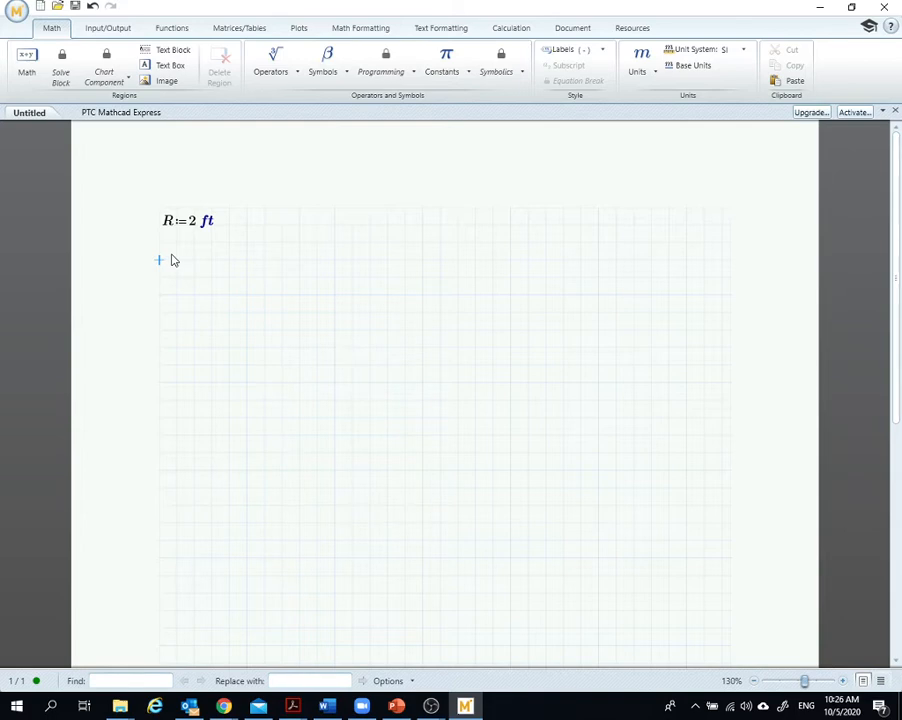
# - Define the variable HI as 5 m on the line below R
pyautogui.write('H')
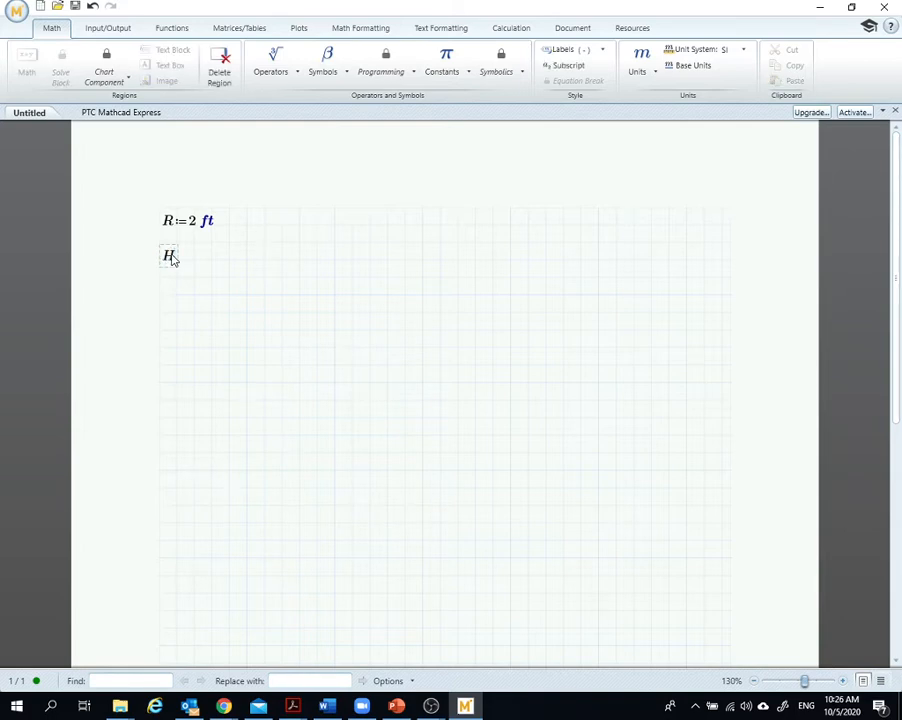
pyautogui.write('I')
pyautogui.write(':=')
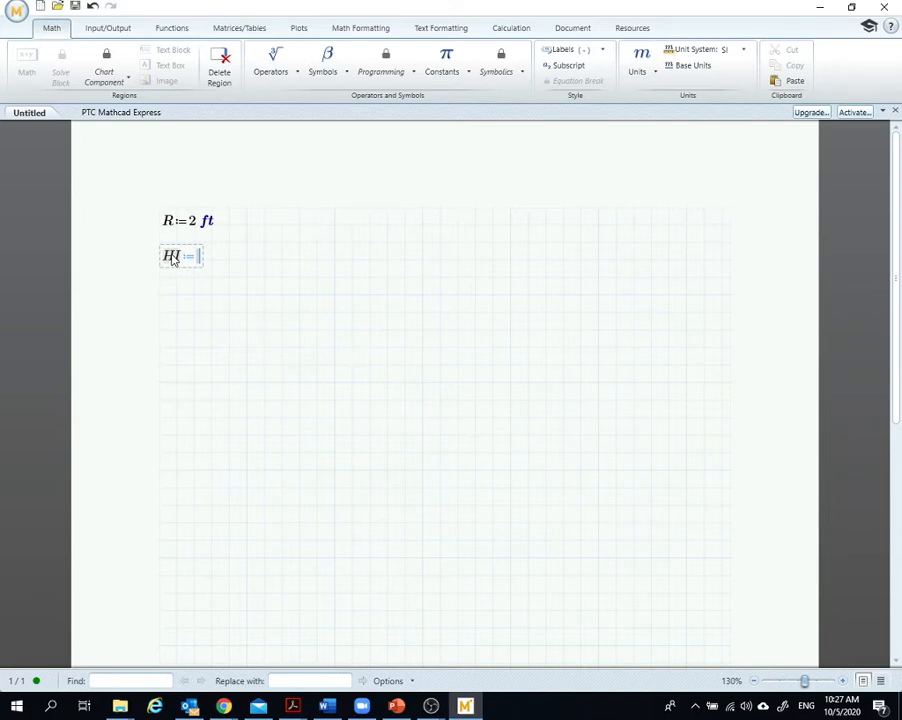
pyautogui.write('5')
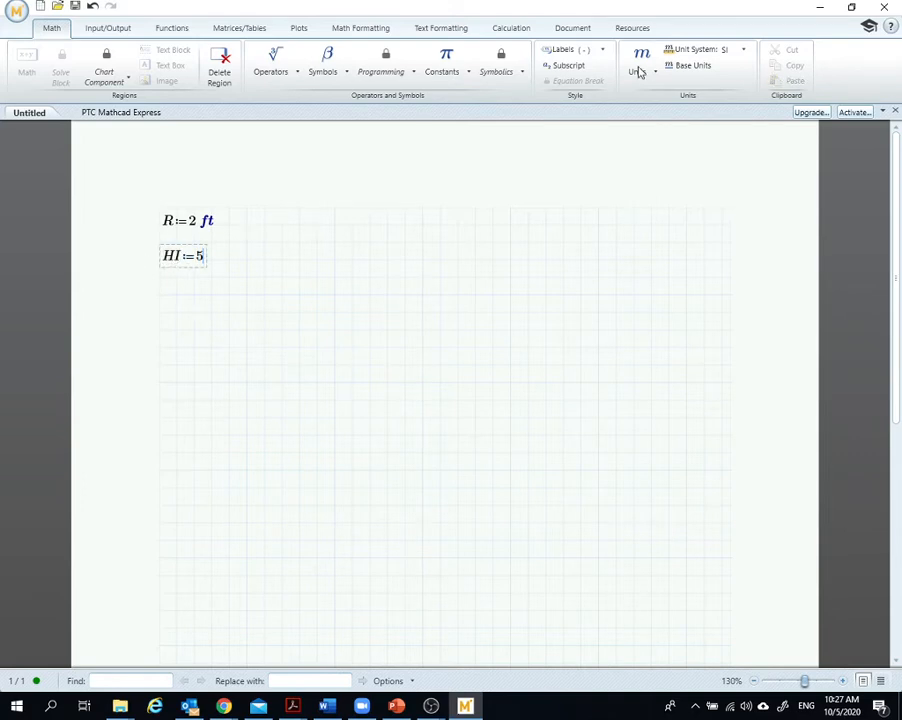
pyautogui.click(641, 74)
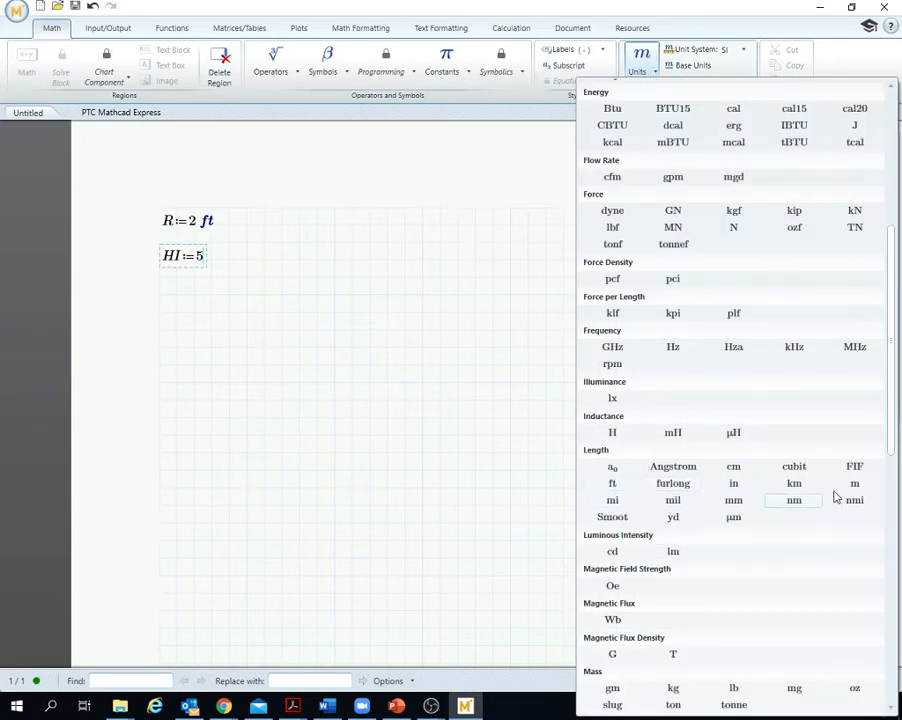
pyautogui.click(853, 485)
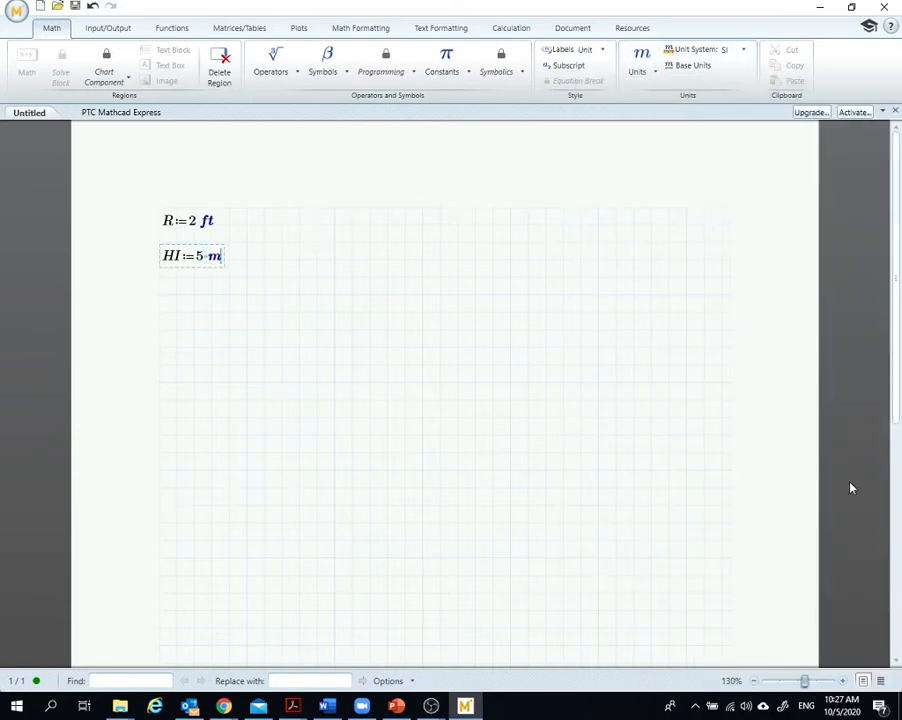
pyautogui.press('Return')
pyautogui.press('Return')
pyautogui.press('Return')
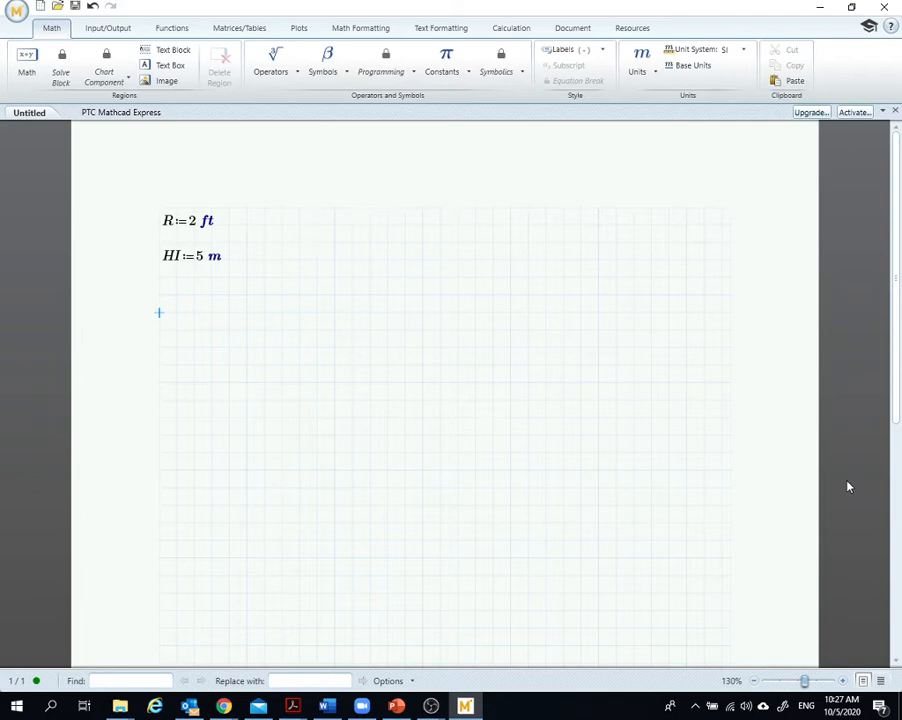
# - Begin a definition for the variable Volume below HI using the := operator
pyautogui.write('V')
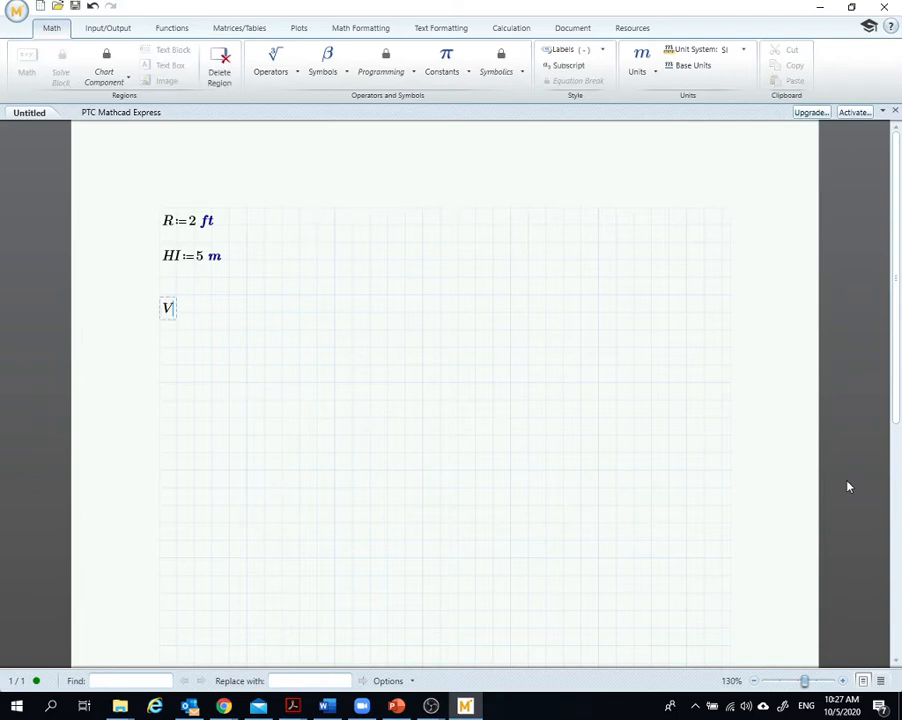
pyautogui.write(':')
pyautogui.press('BackSpace')
pyautogui.press('BackSpace')
pyautogui.write('olum')
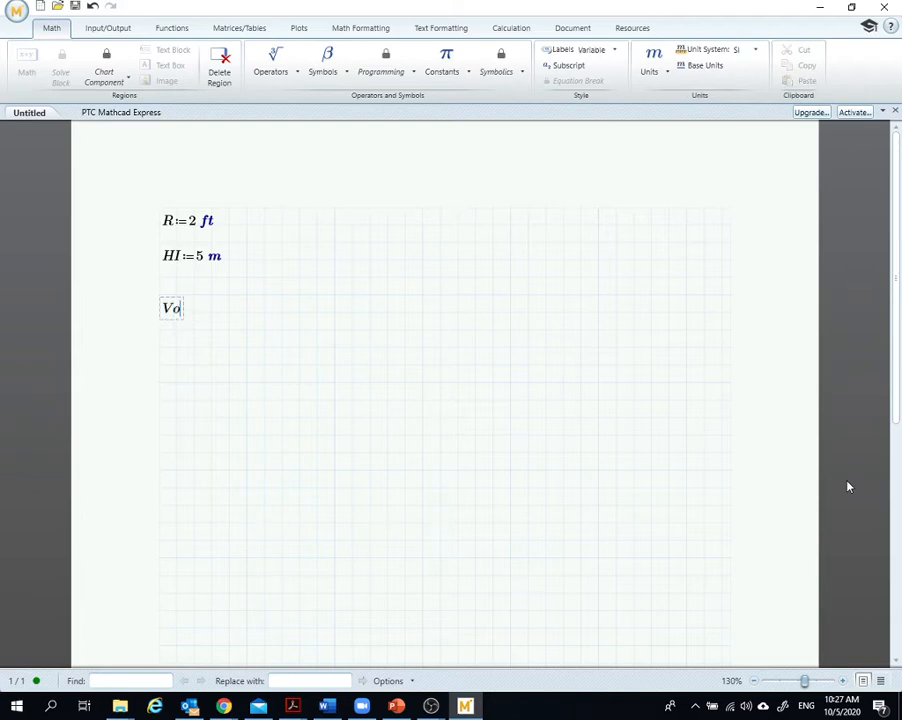
pyautogui.press('BackSpace')
pyautogui.press('BackSpace')
pyautogui.write('e')
pyautogui.press('BackSpace')
pyautogui.write('me :=')
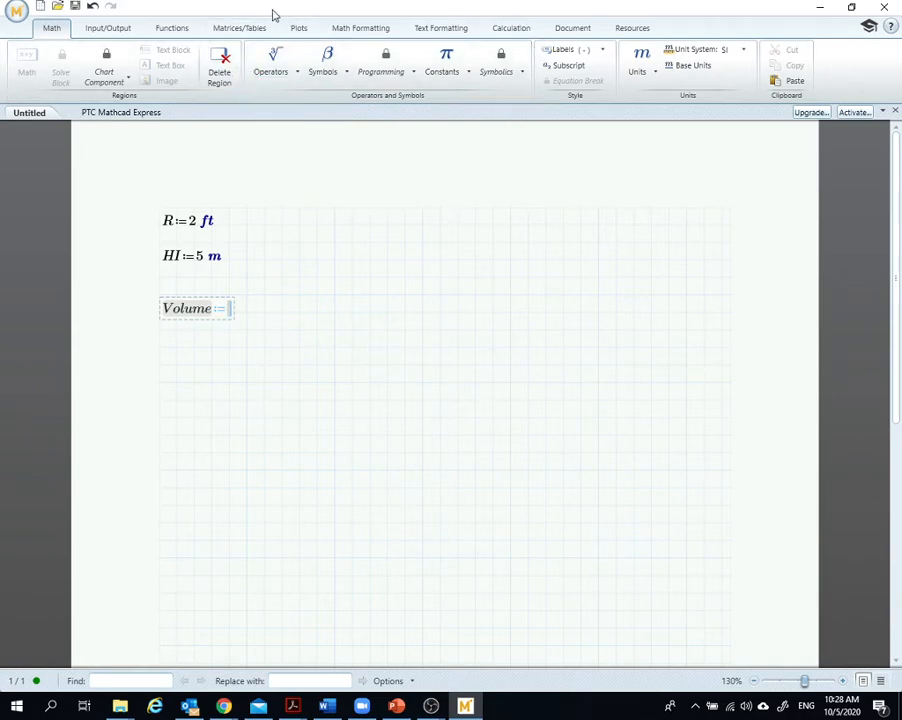
# - Start the Volume expression with the constant π multiplied by R
pyautogui.click(467, 73)
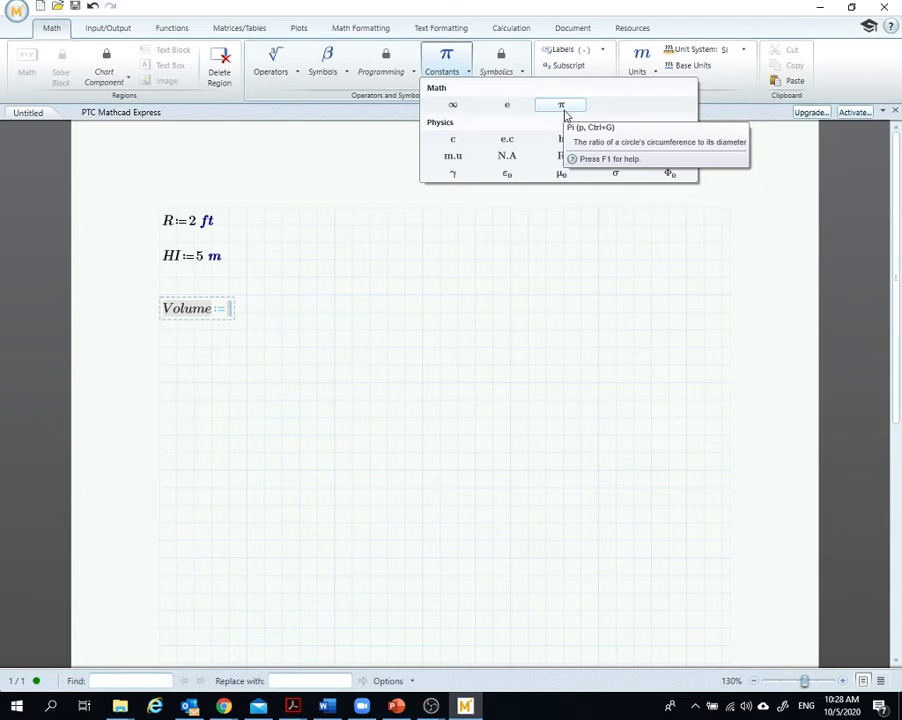
pyautogui.click(229, 320)
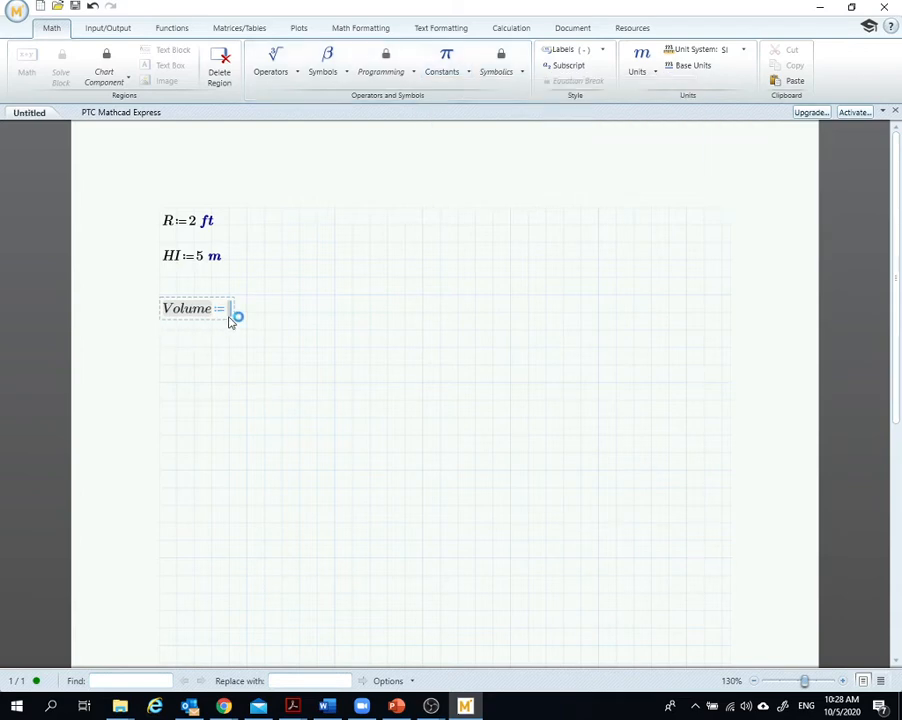
pyautogui.write('p')
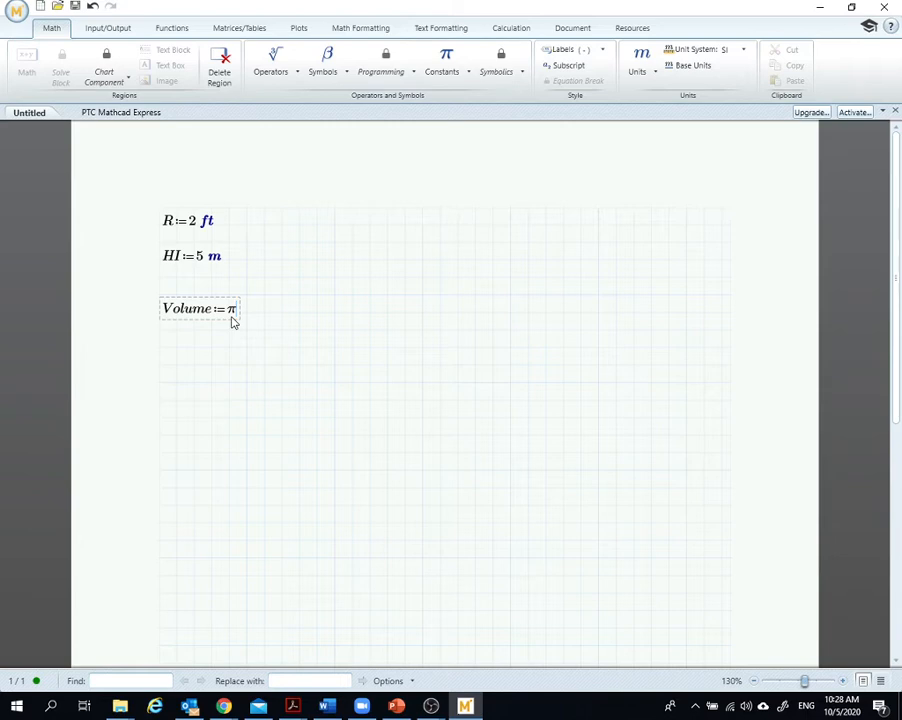
pyautogui.write('*')
pyautogui.write('R')
# - Raise R to the power 2, multiply by HI and finish the Volume definition
pyautogui.click(273, 62)
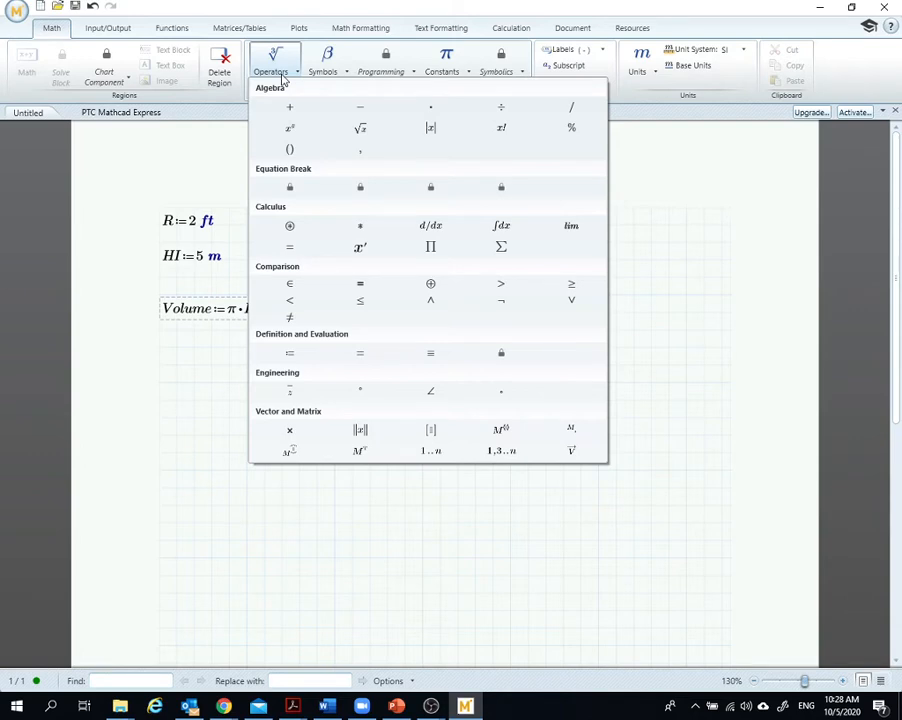
pyautogui.click(292, 134)
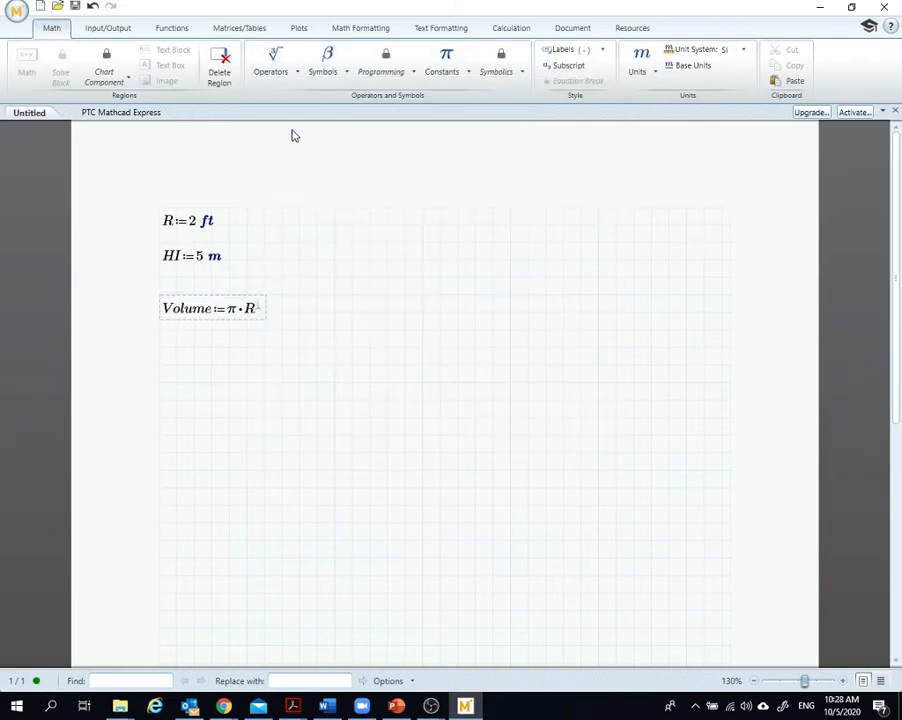
pyautogui.write('2')
pyautogui.press('Right')
pyautogui.write('*')
pyautogui.write('H')
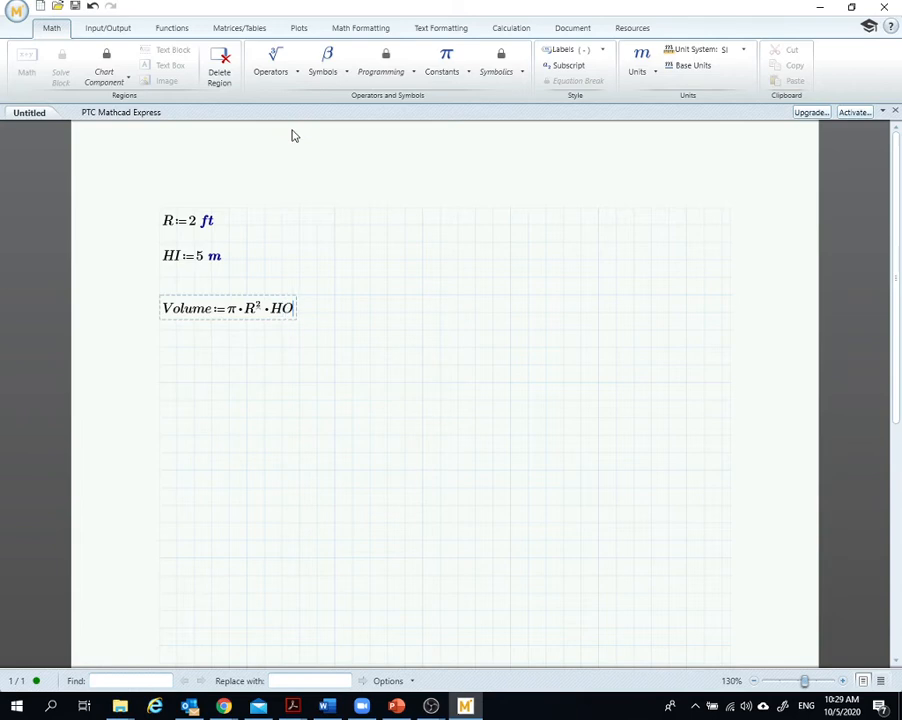
pyautogui.write('I')
pyautogui.press('Return')
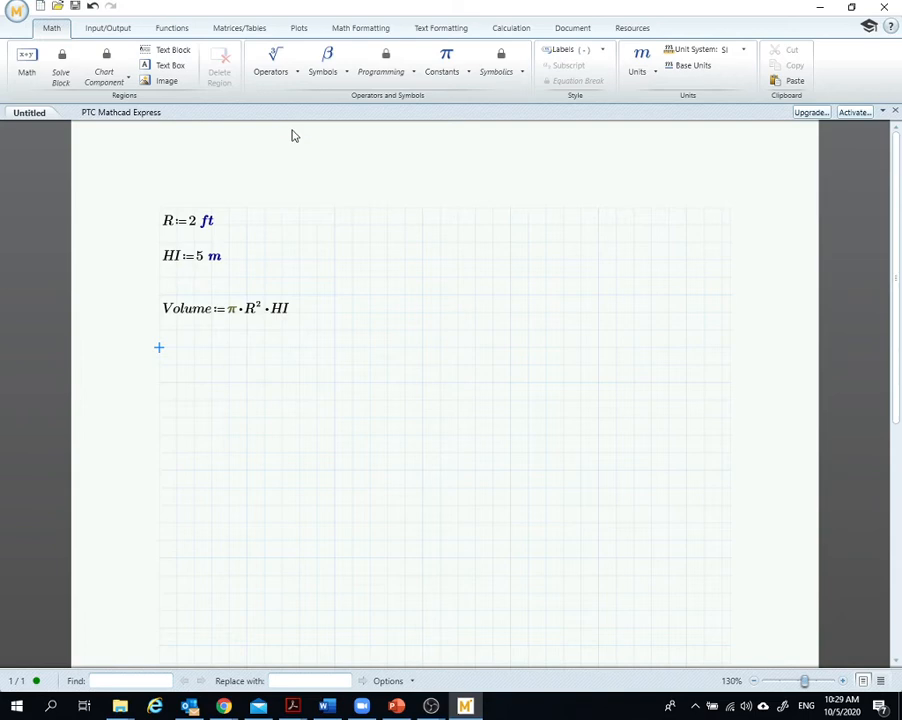
# - Evaluate Volume on the line below its definition and show the result in base units
pyautogui.write('Volume')
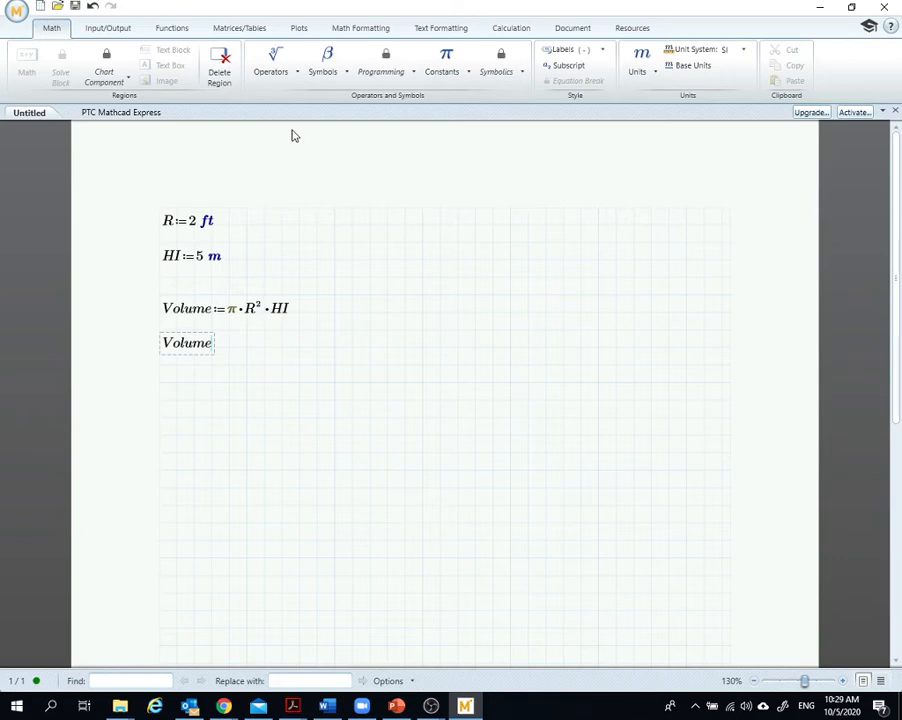
pyautogui.write('=(5.837·10³)·L')
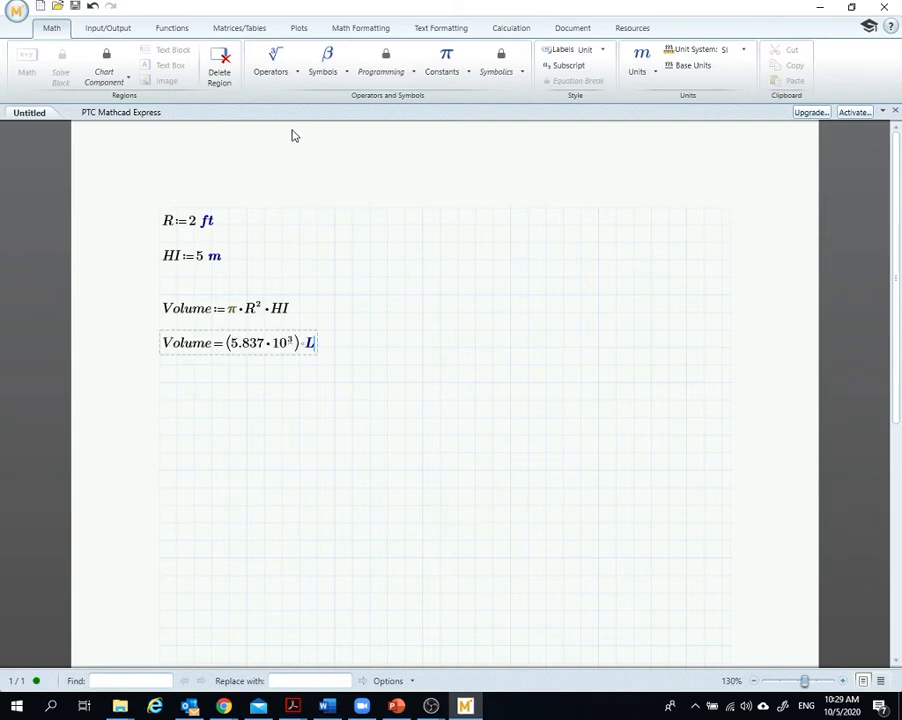
pyautogui.click(689, 68)
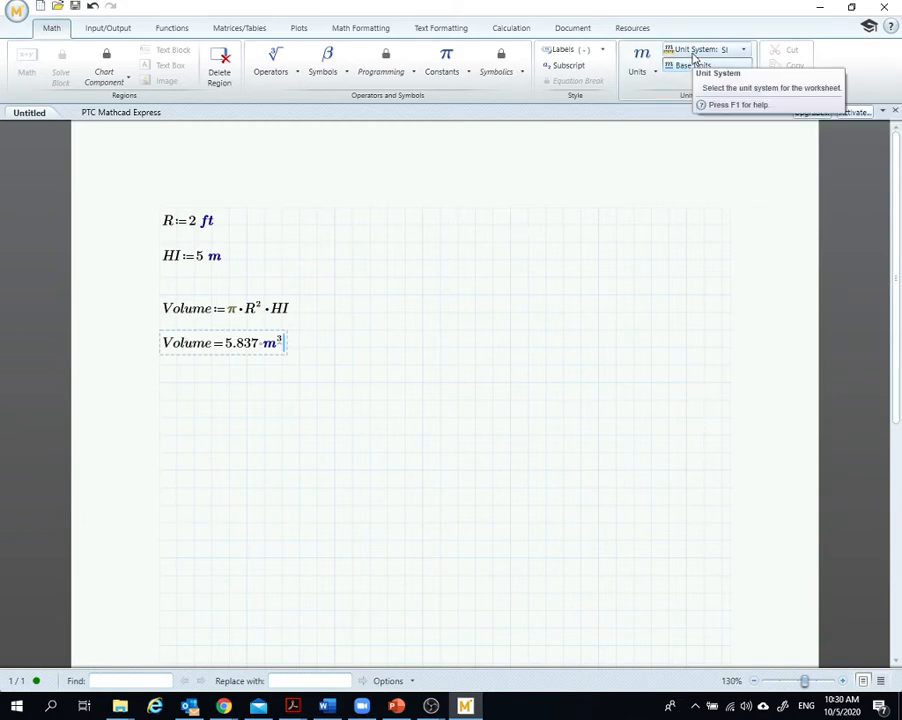
# - Switch the worksheet's unit system to USCS and after that to CGS
pyautogui.click(692, 52)
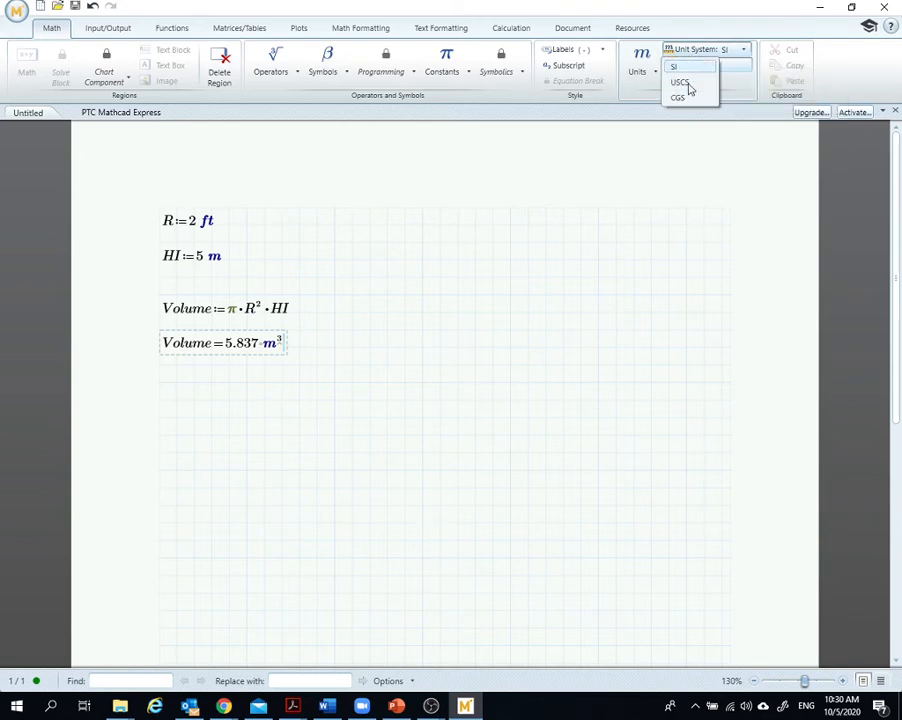
pyautogui.click(686, 84)
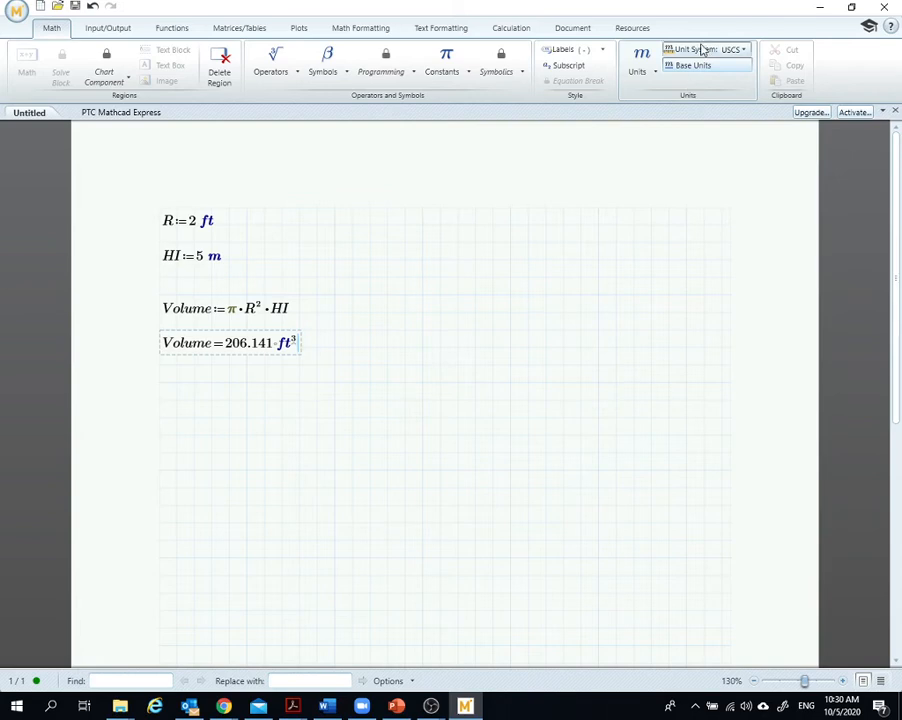
pyautogui.click(703, 50)
pyautogui.click(690, 98)
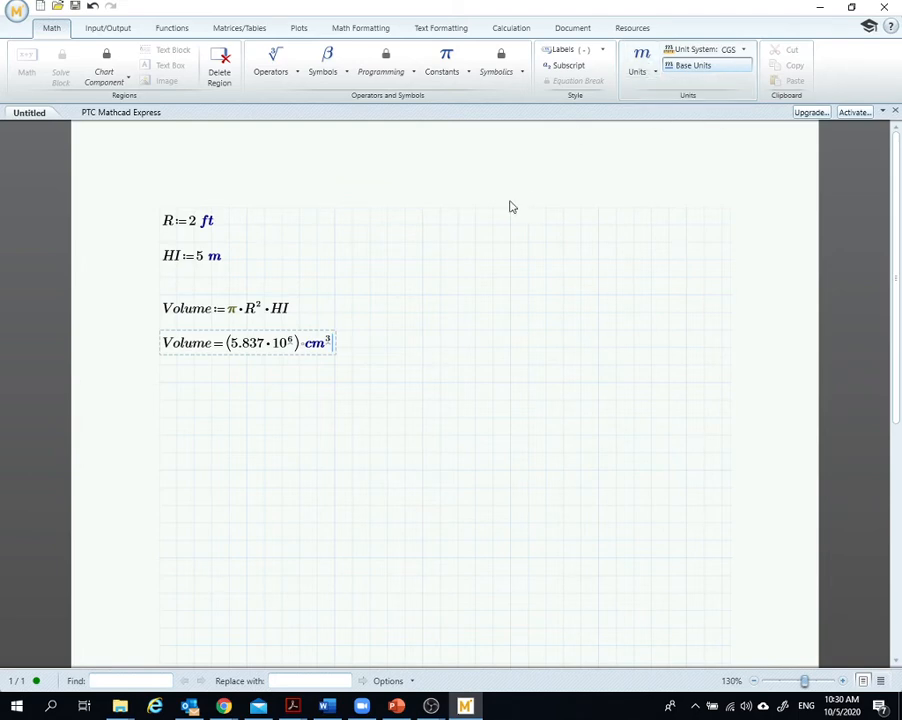
# - Replace the unit of the evaluated Volume result with the volume unit L
pyautogui.click(305, 344)
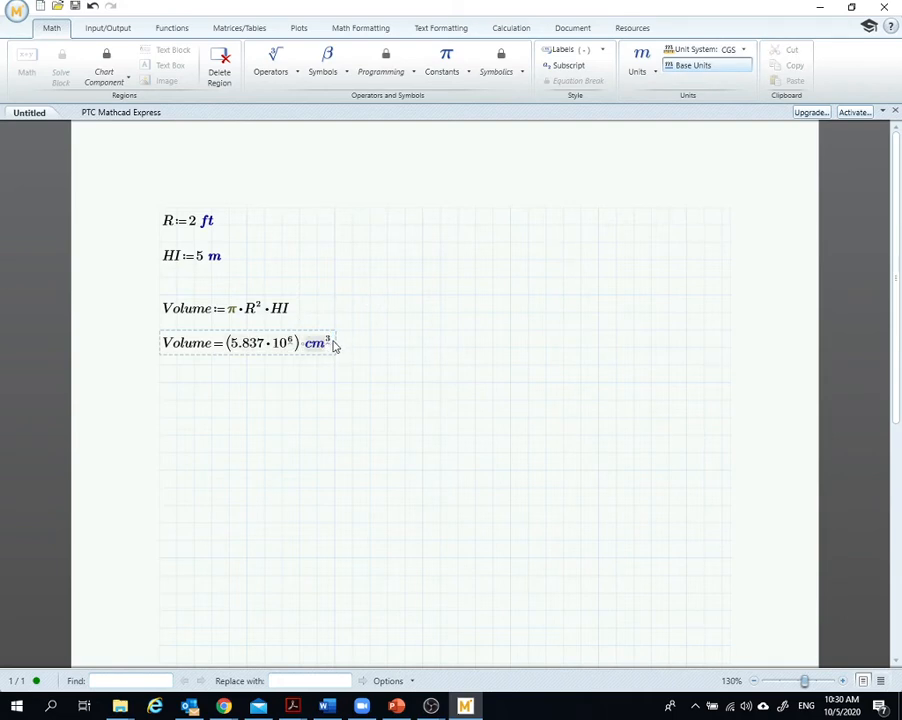
pyautogui.click(313, 347)
pyautogui.click(326, 347)
pyautogui.click(332, 347)
pyautogui.press('BackSpace')
pyautogui.press('BackSpace')
pyautogui.press('BackSpace')
pyautogui.press('BackSpace')
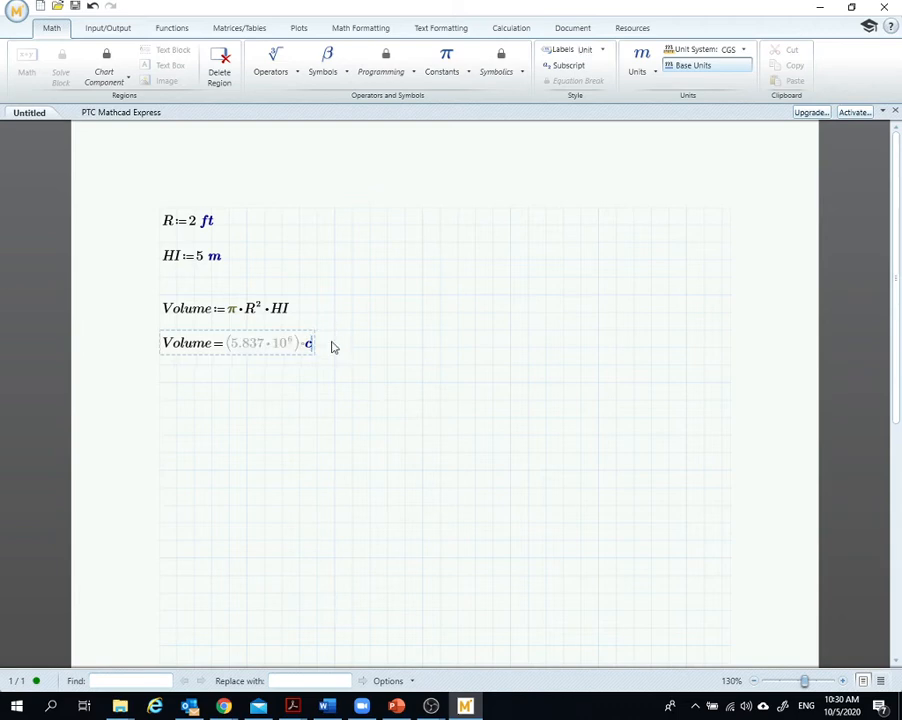
pyautogui.click(652, 76)
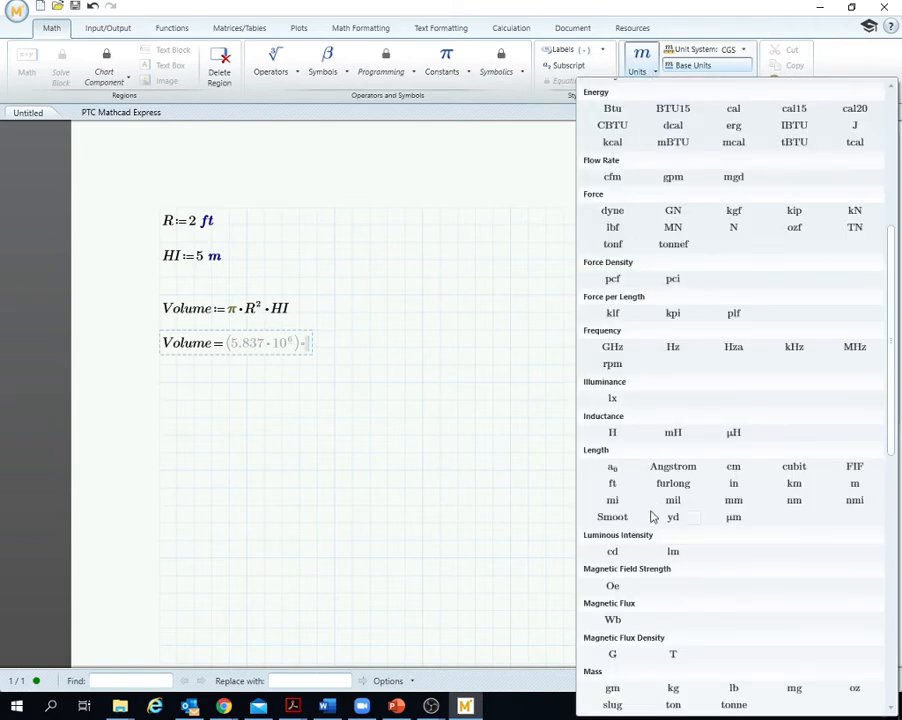
pyautogui.scroll(-3, 650, 519)
pyautogui.scroll(-10, 650, 519)
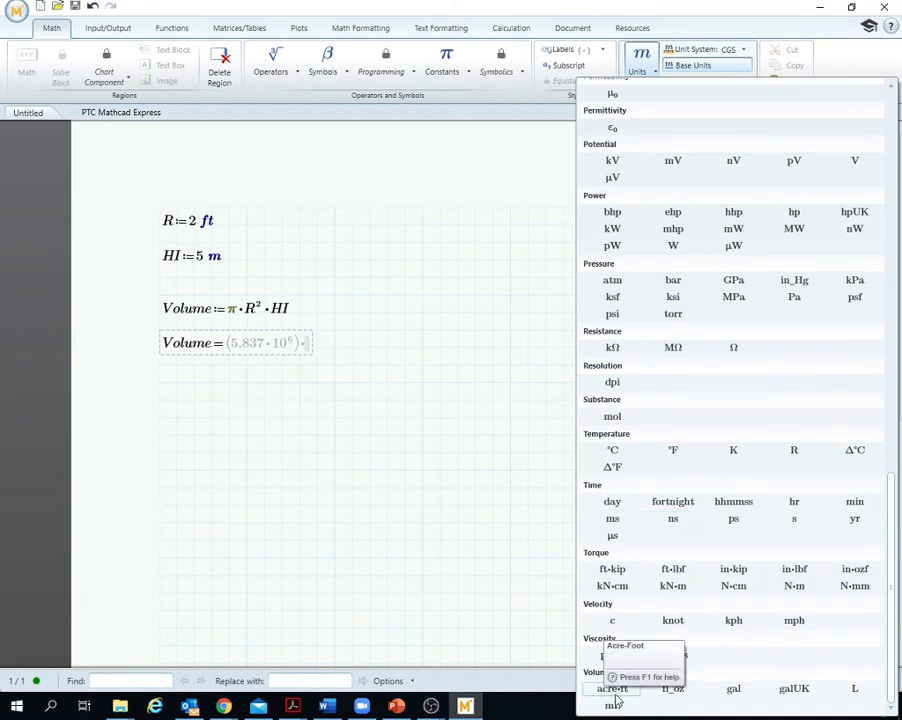
pyautogui.click(854, 689)
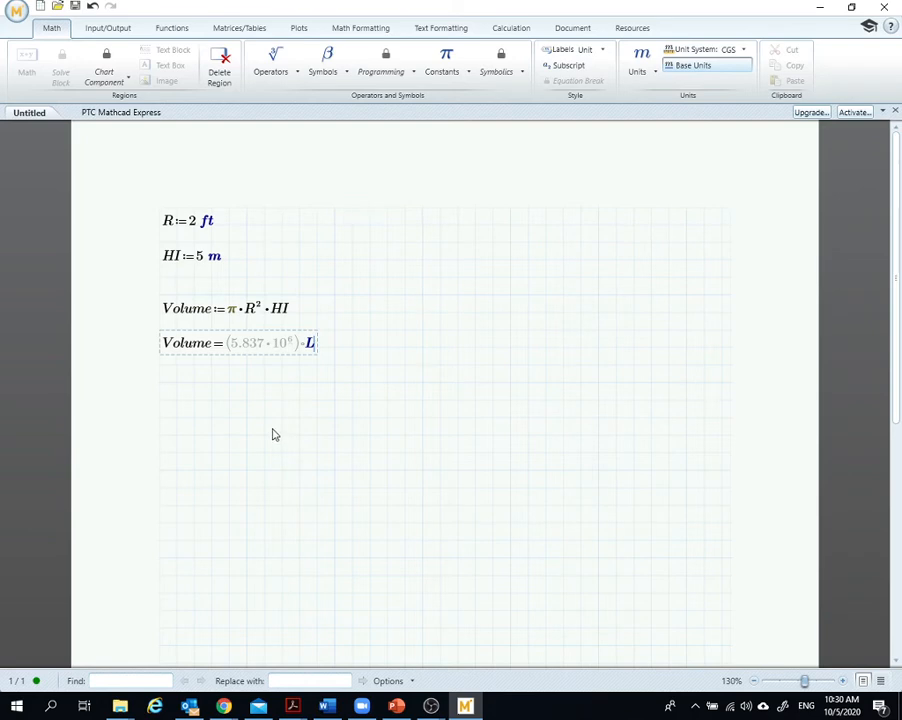
pyautogui.press('Return')
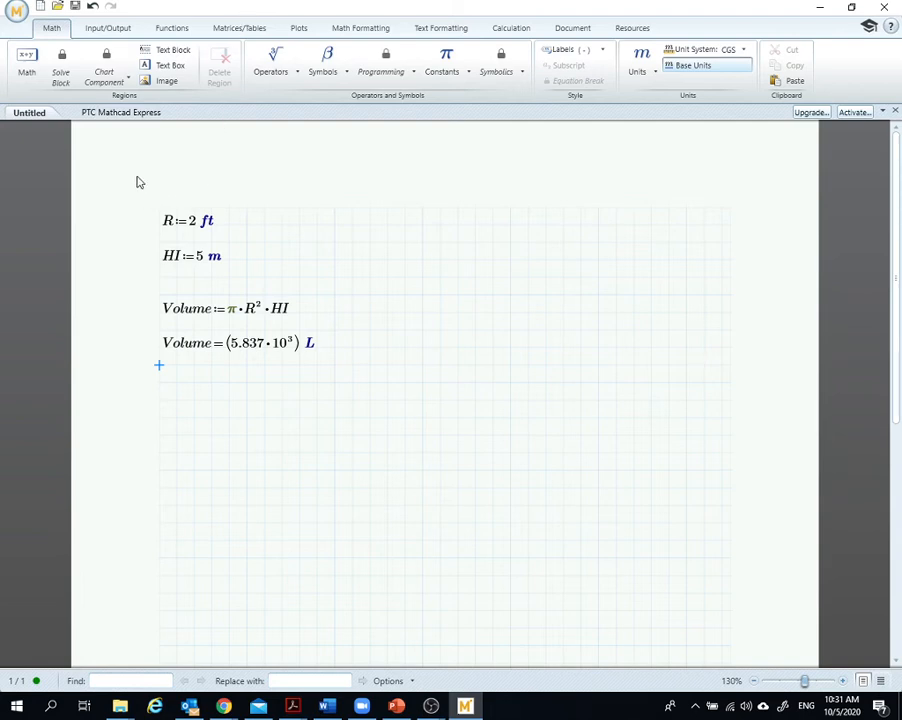
# - Insert a text block below the Volume result and move it above the R definition
pyautogui.click(172, 51)
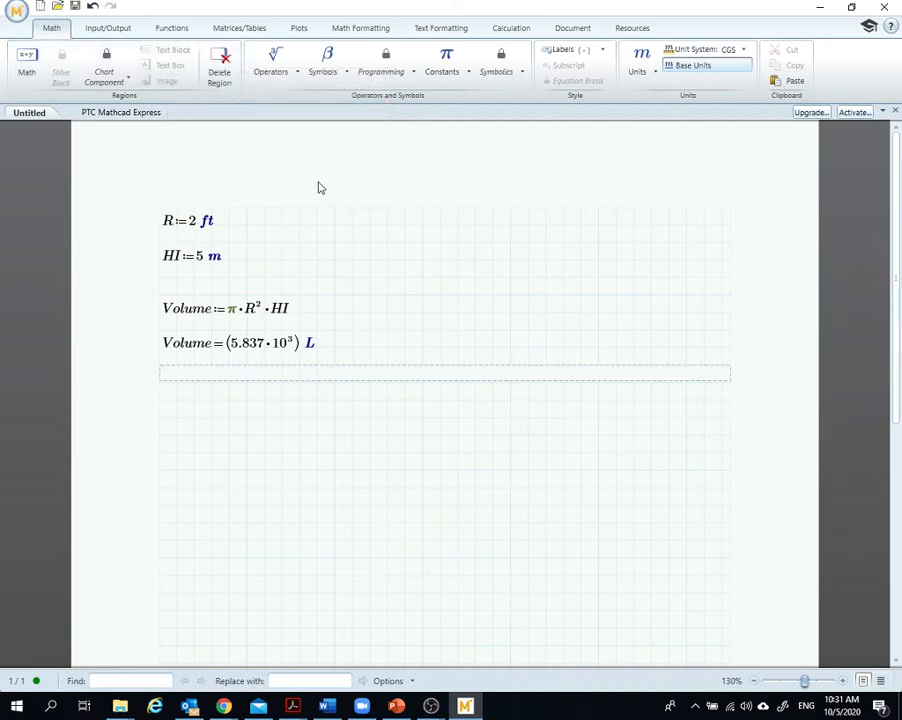
pyautogui.moveTo(170, 362); pyautogui.dragTo(230, 154)
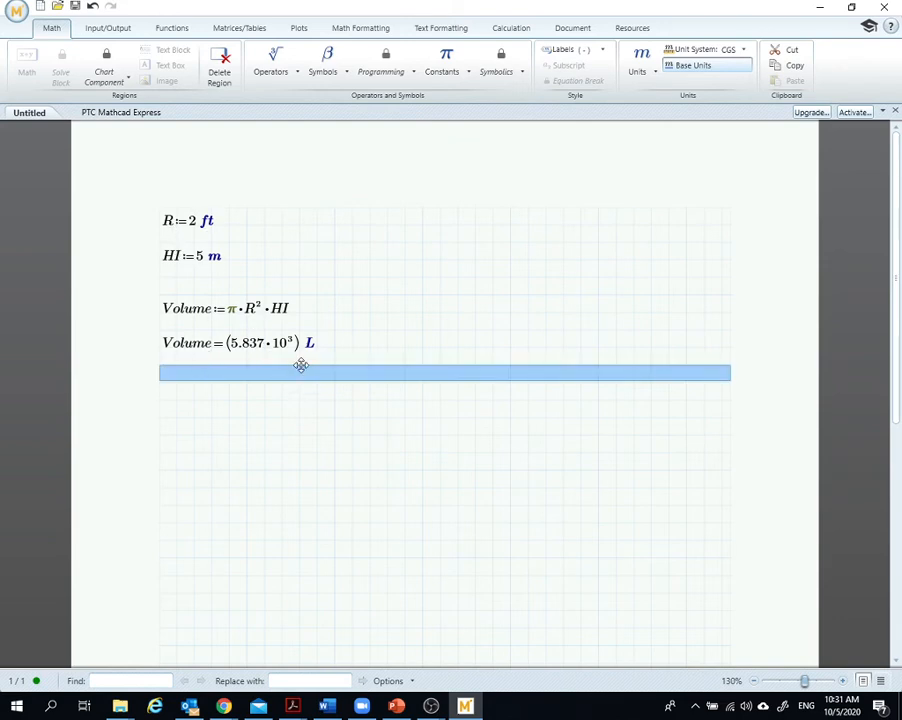
pyautogui.moveTo(300, 362); pyautogui.dragTo(310, 206)
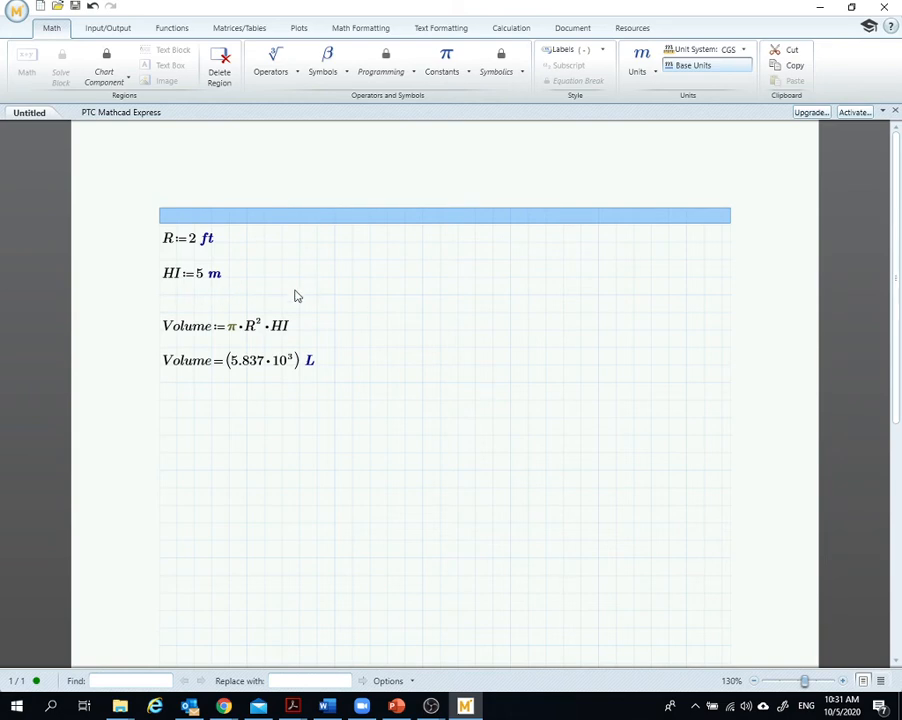
# - Enter the title "Exercise 9: Introducing MathCAD" in the text block above R
pyautogui.click(181, 238)
pyautogui.click(225, 219)
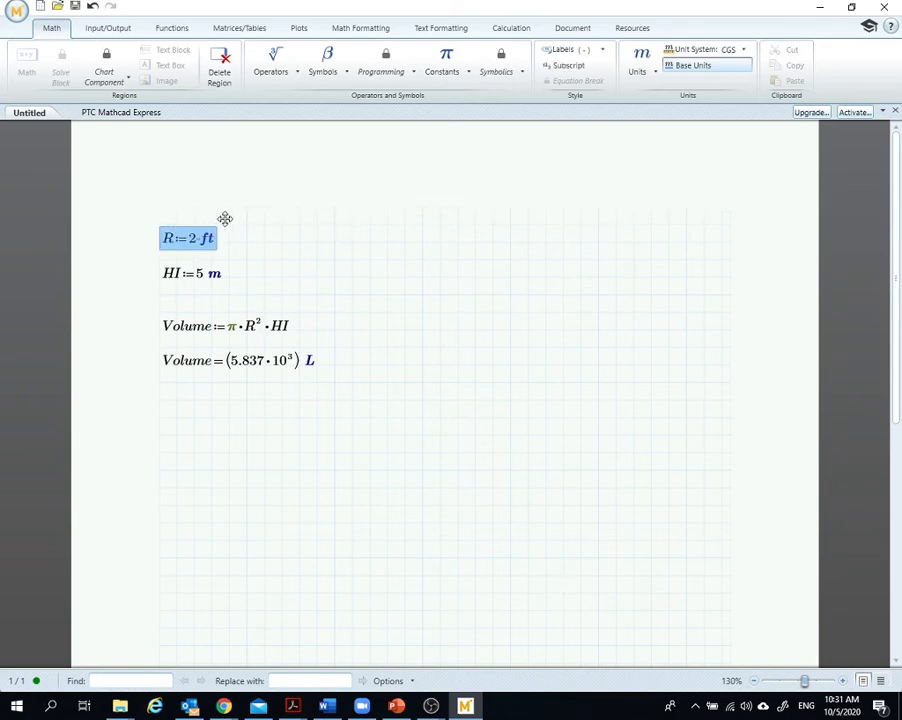
pyautogui.click(276, 210)
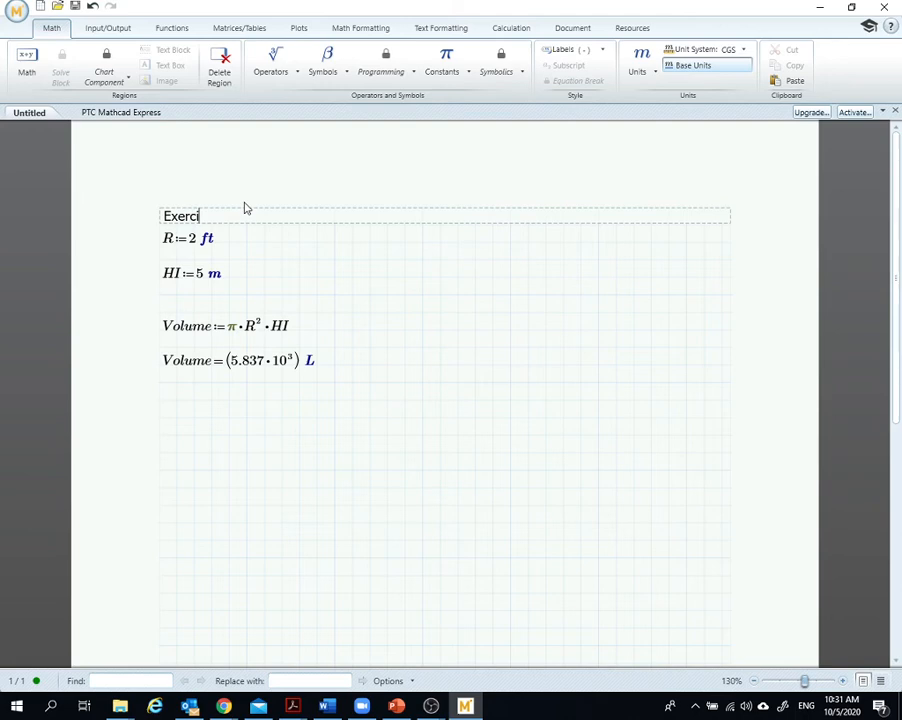
pyautogui.write('Exercise ')
pyautogui.write('9')
pyautogui.write(': ')
pyautogui.write('Introducing M')
pyautogui.write('arth')
pyautogui.press('BackSpace')
pyautogui.press('BackSpace')
pyautogui.press('BackSpace')
pyautogui.write('thC')
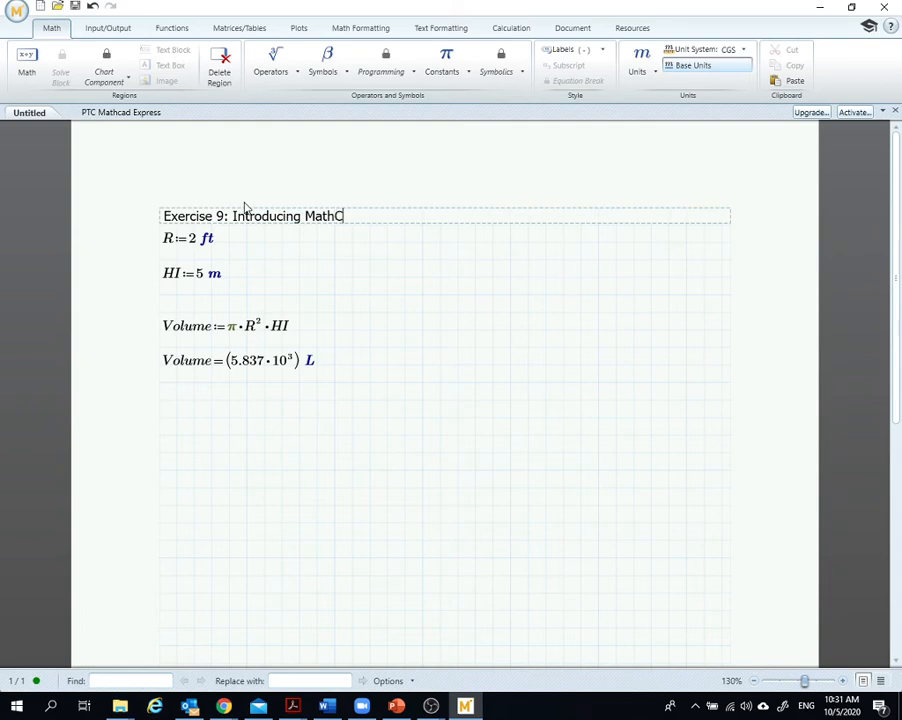
pyautogui.write('AD')
# - Insert a text box in the empty area below the calculations and move it beside the exercise title
pyautogui.click(211, 469)
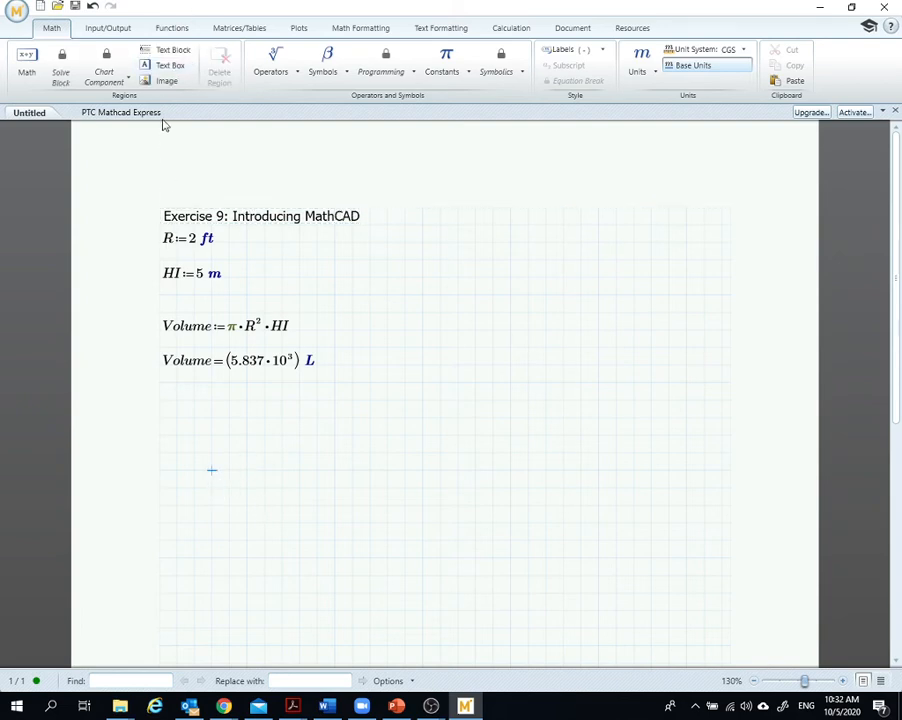
pyautogui.click(168, 66)
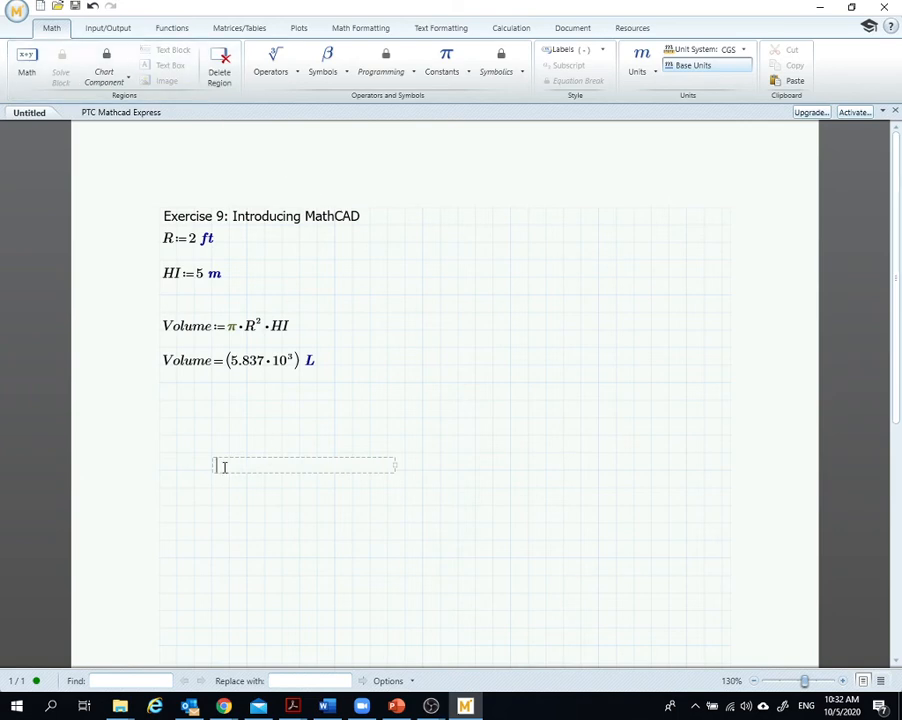
pyautogui.moveTo(229, 456); pyautogui.dragTo(347, 184)
pyautogui.moveTo(264, 456); pyautogui.dragTo(318, 200)
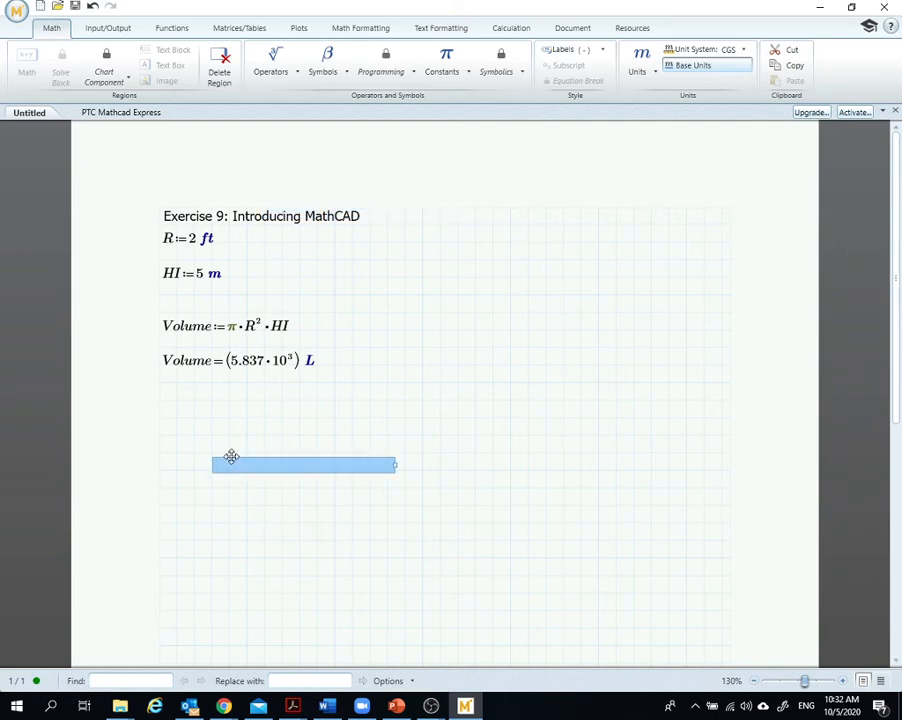
pyautogui.moveTo(231, 459); pyautogui.dragTo(208, 208)
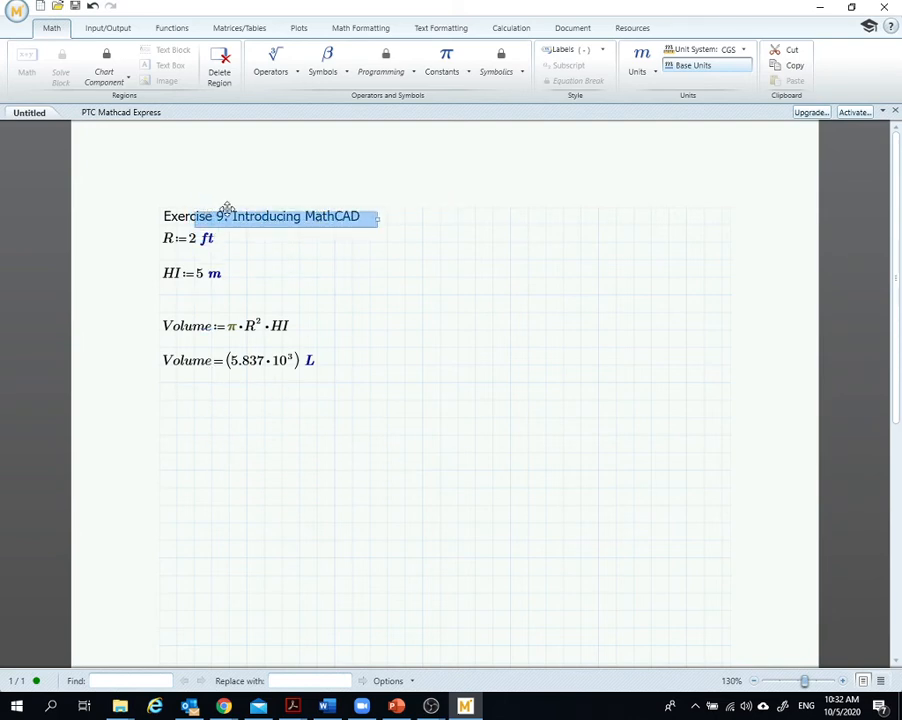
pyautogui.click(226, 216)
pyautogui.write(':')
pyautogui.moveTo(214, 207); pyautogui.dragTo(436, 216)
pyautogui.click(427, 218)
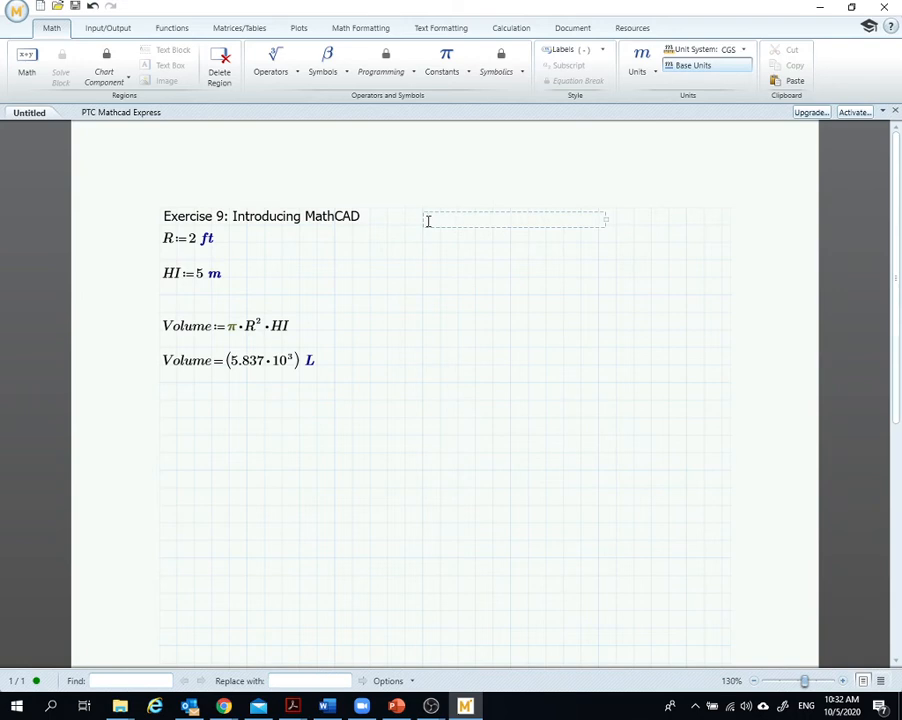
# - Enter the course title "ENGR111: Software Tools for Engineers" in the text box and widen the box so it fits on one line
pyautogui.write('ENGR111: S')
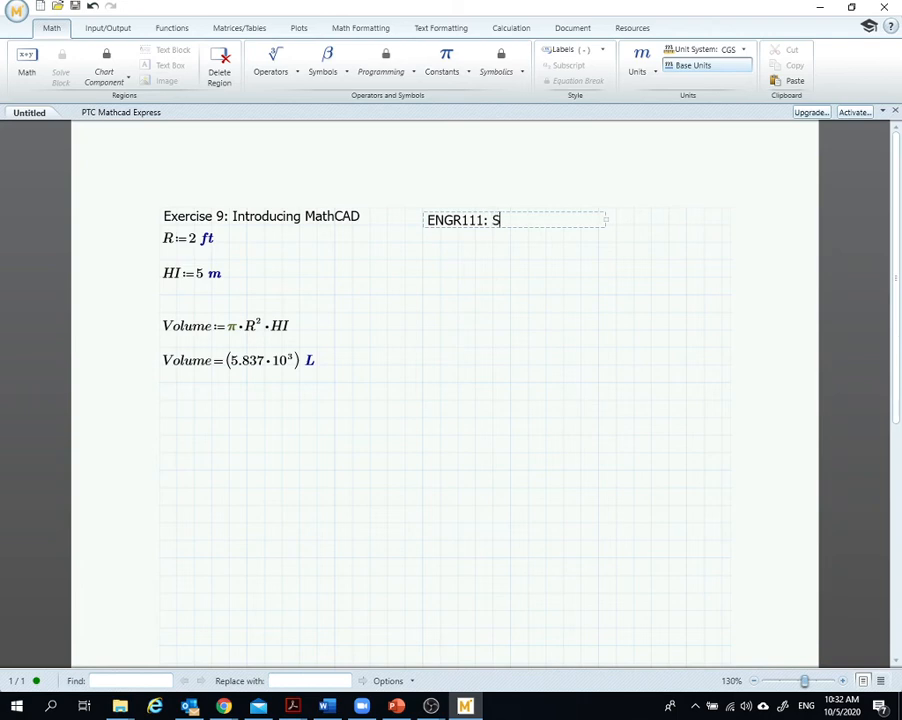
pyautogui.write('oftware Tool')
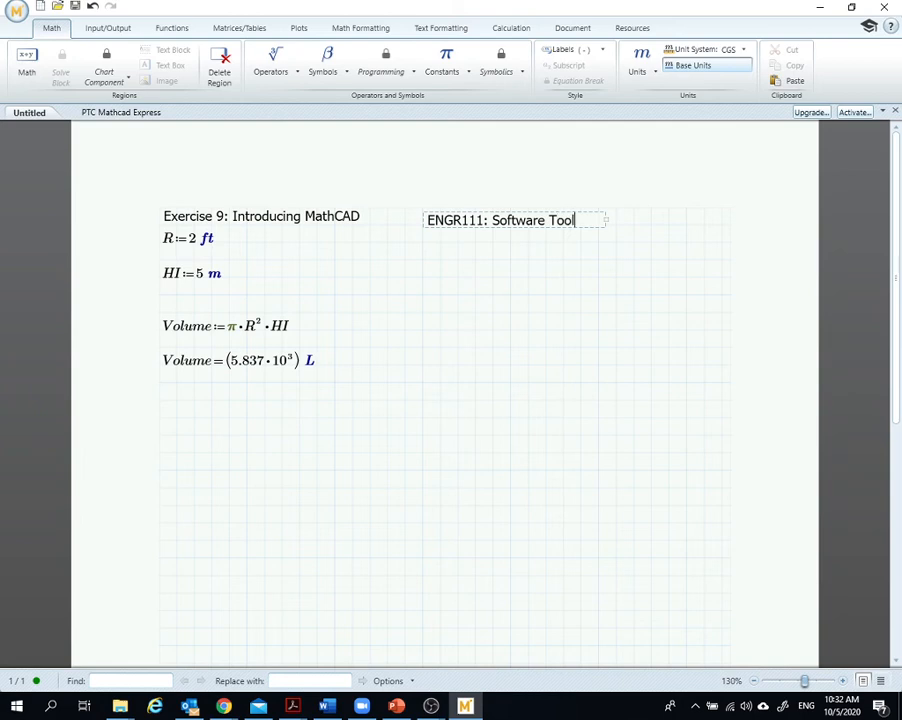
pyautogui.write('s for')
pyautogui.press('Return')
pyautogui.write('En')
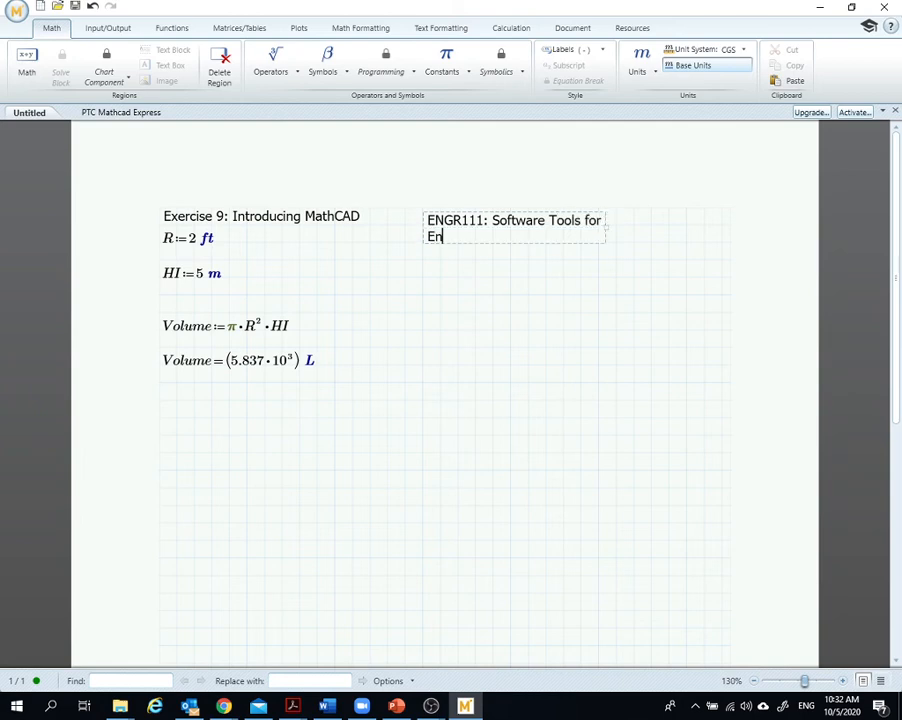
pyautogui.write('gineers')
pyautogui.moveTo(606, 227); pyautogui.dragTo(715, 226)
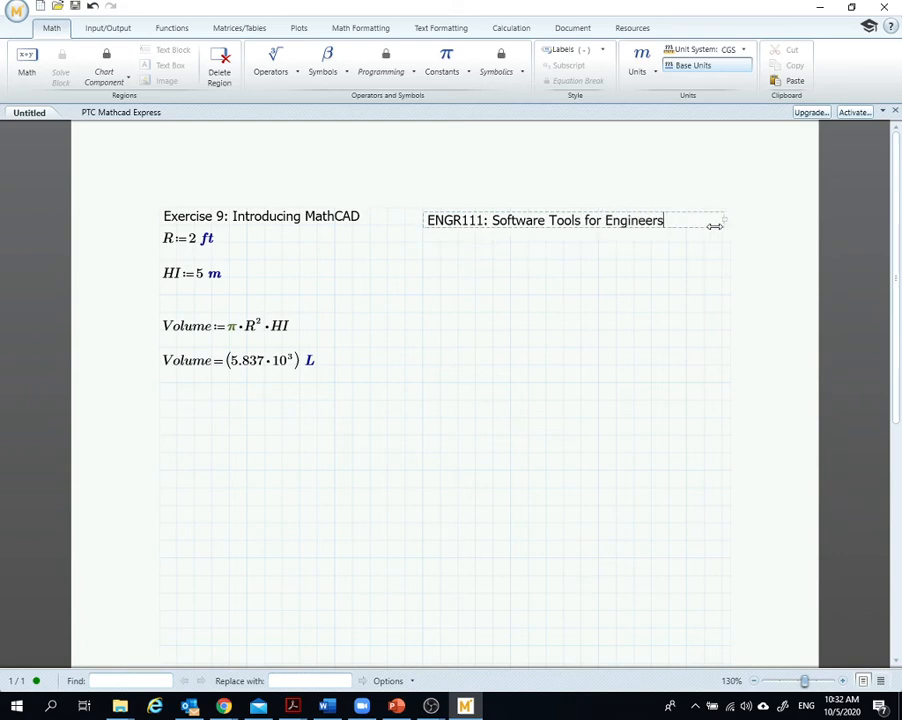
# - Make the whole course title "ENGR111: Software Tools for Engineers" bold
pyautogui.click(458, 30)
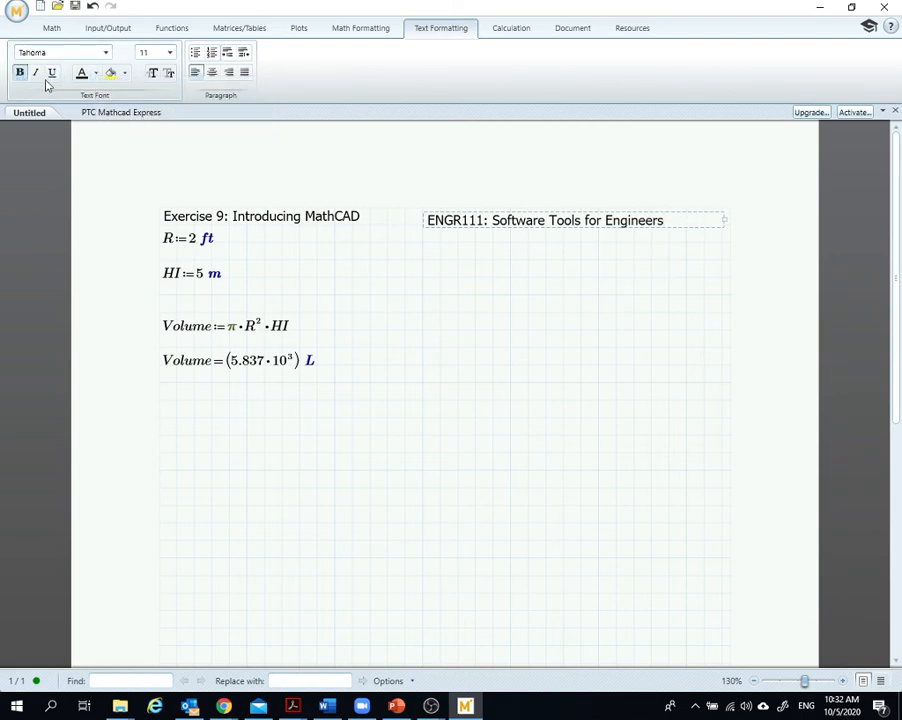
pyautogui.moveTo(665, 221); pyautogui.dragTo(414, 221)
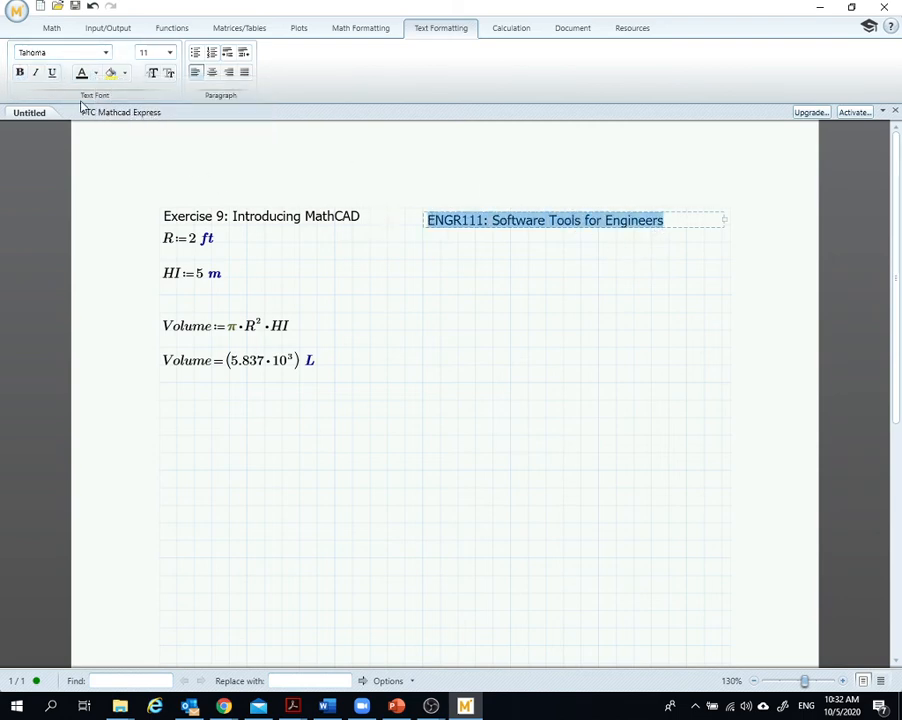
pyautogui.click(20, 74)
pyautogui.click(528, 365)
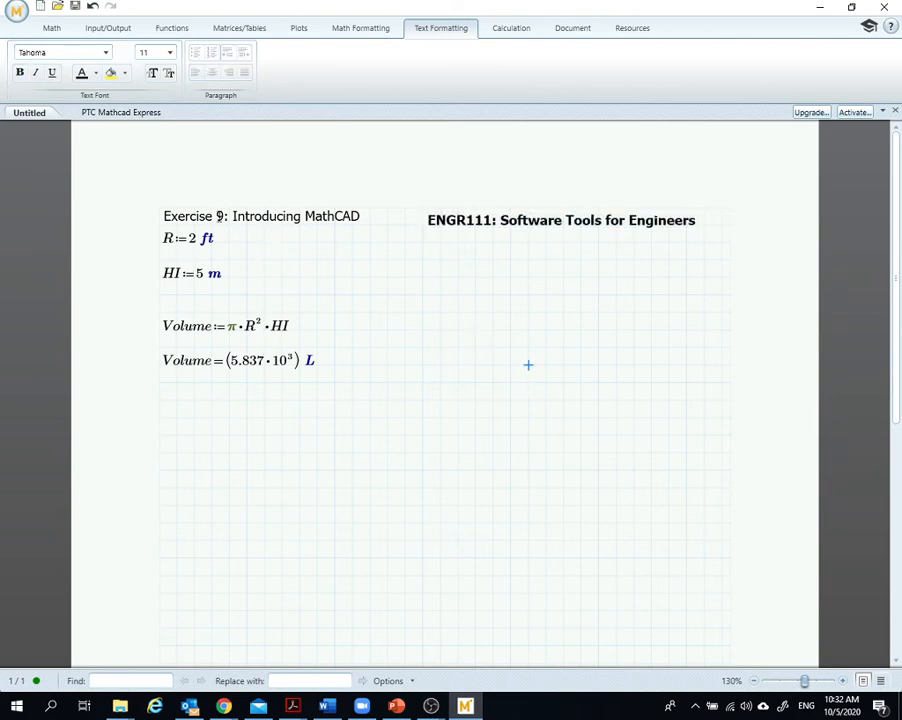
# - Move the exercise title block between the R and HI definitions and centre the course title text box at the top of the page
pyautogui.click(218, 216)
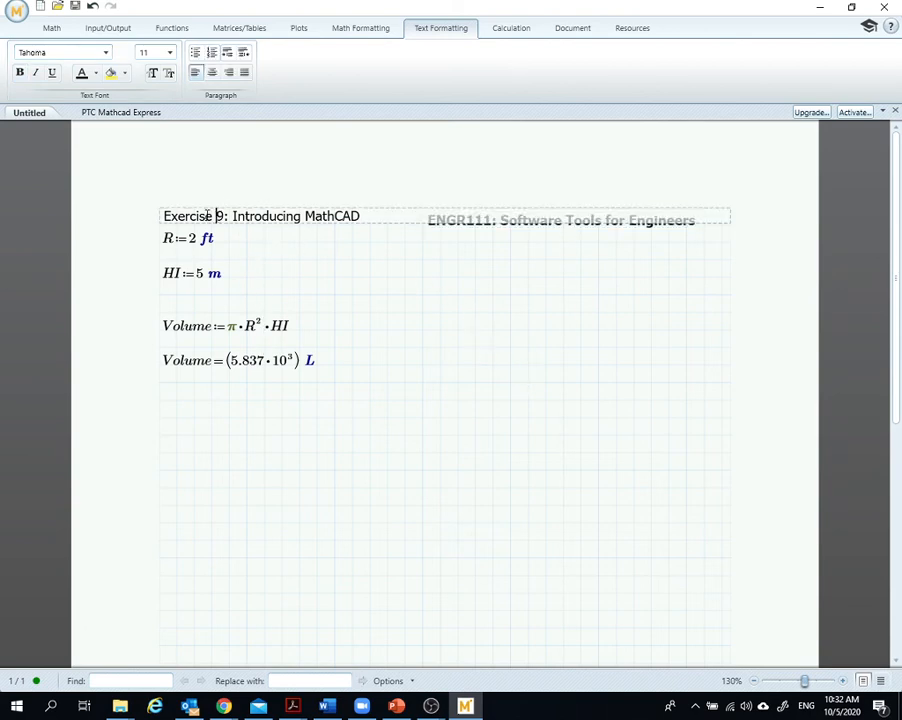
pyautogui.click(157, 210)
pyautogui.moveTo(157, 231); pyautogui.dragTo(201, 270)
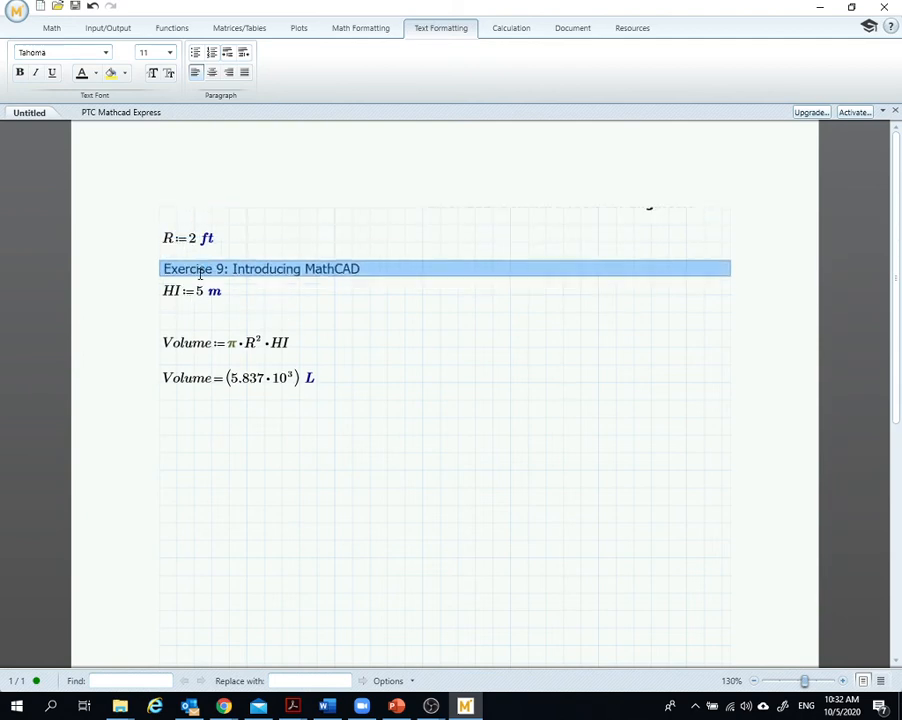
pyautogui.click(648, 207)
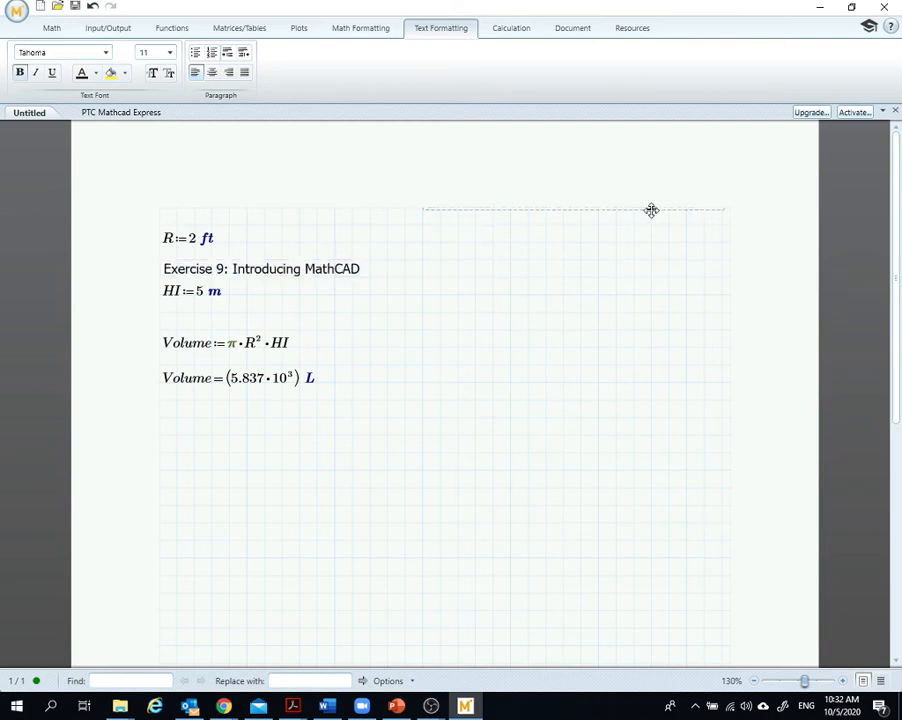
pyautogui.moveTo(638, 211); pyautogui.dragTo(479, 226)
pyautogui.click(510, 453)
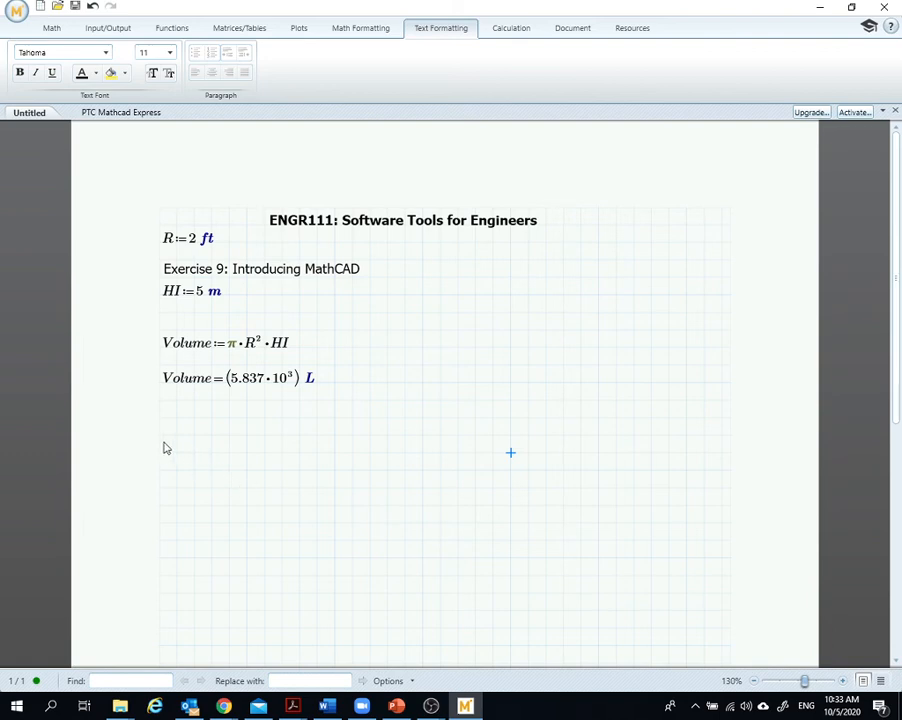
# - Move the HI definition below the Volume result, and return it to just above the Volume formula
pyautogui.click(169, 295)
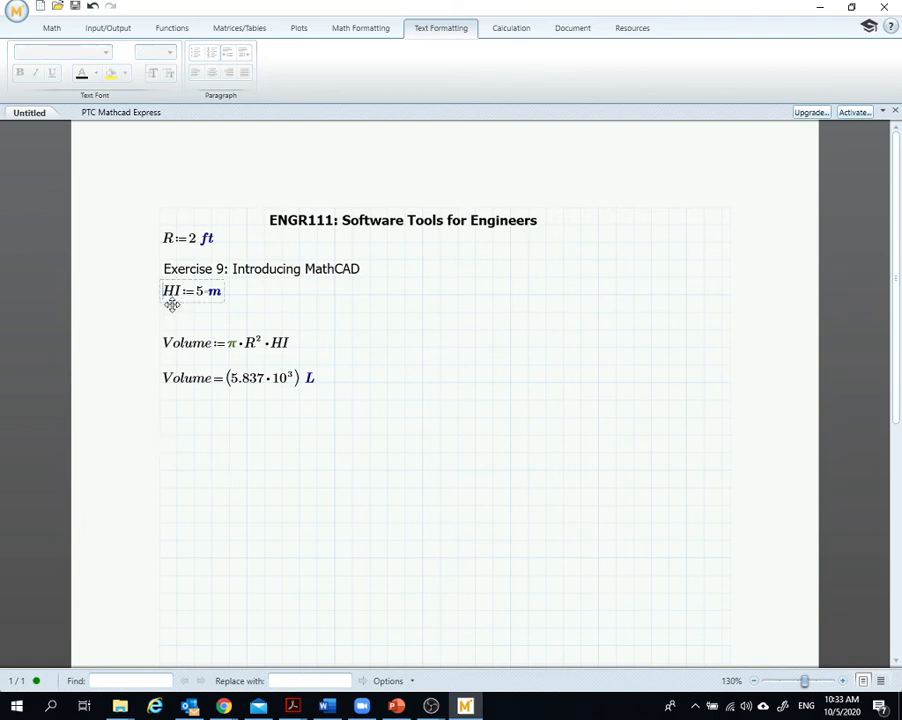
pyautogui.moveTo(171, 303); pyautogui.dragTo(176, 320)
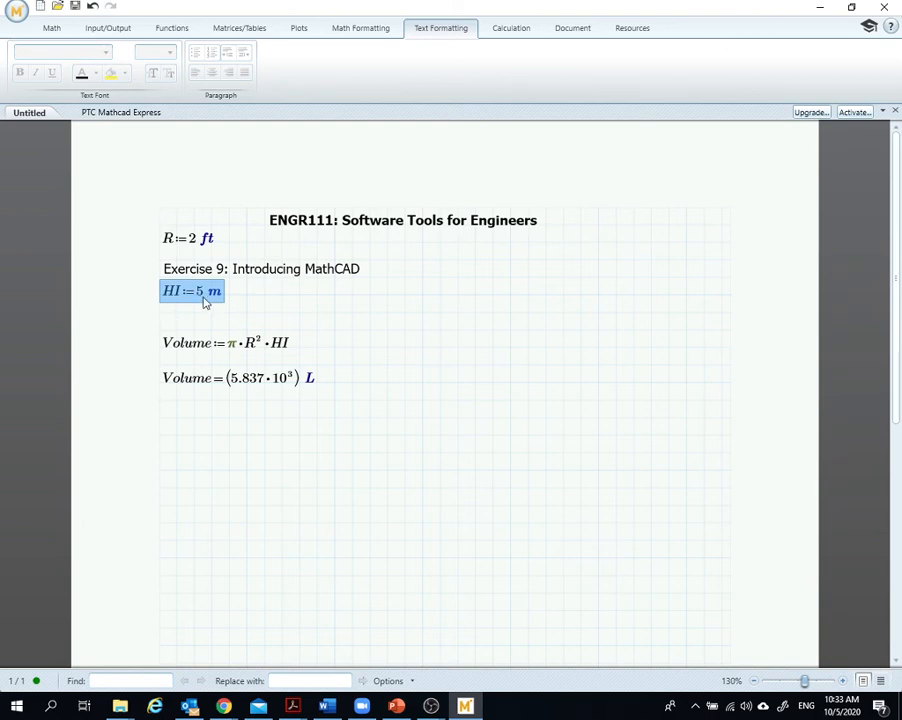
pyautogui.moveTo(195, 304); pyautogui.dragTo(212, 436)
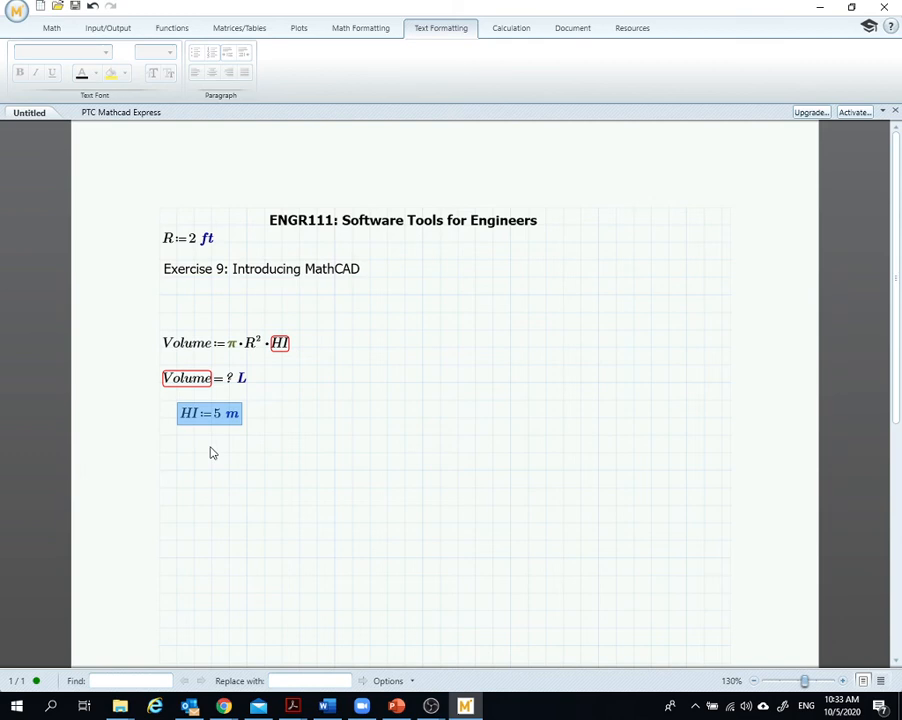
pyautogui.click(281, 356)
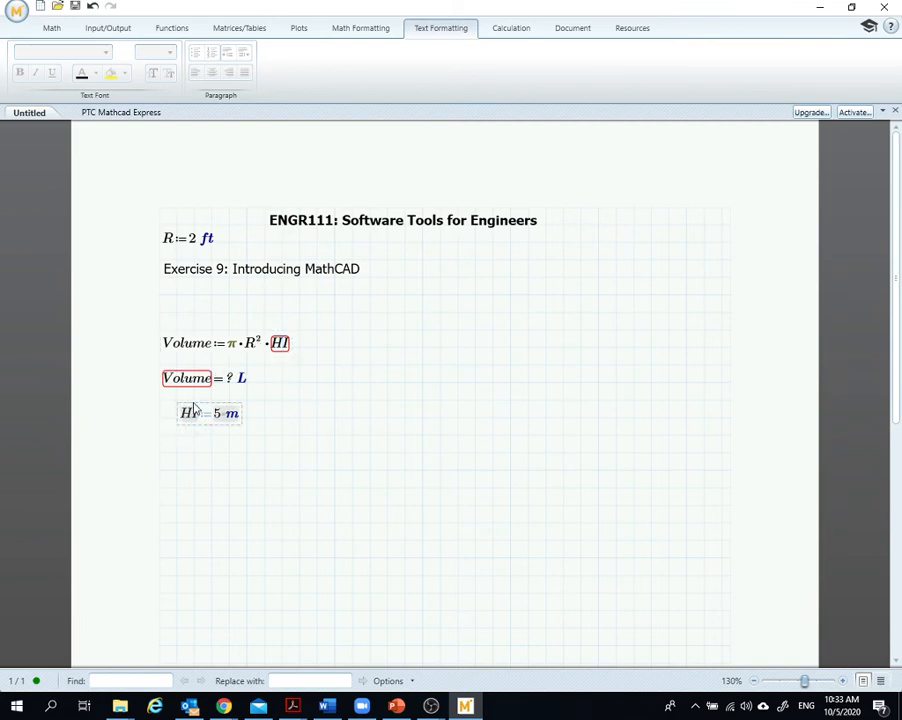
pyautogui.moveTo(195, 390); pyautogui.dragTo(185, 298)
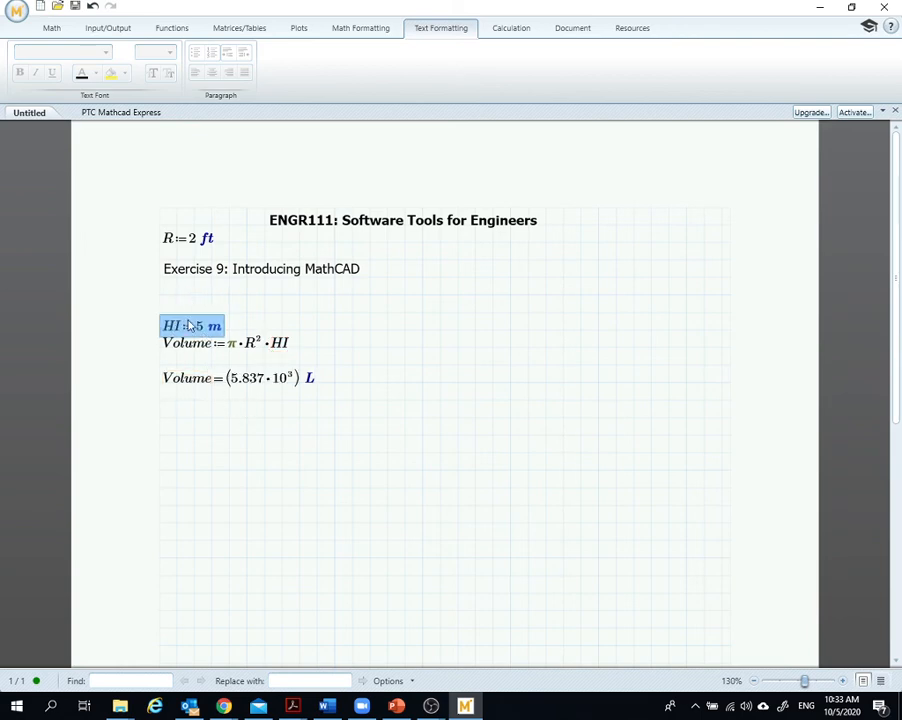
# - Move the R definition from above the exercise title to the empty area below the Volume result
pyautogui.click(176, 235)
pyautogui.moveTo(174, 226); pyautogui.dragTo(176, 381)
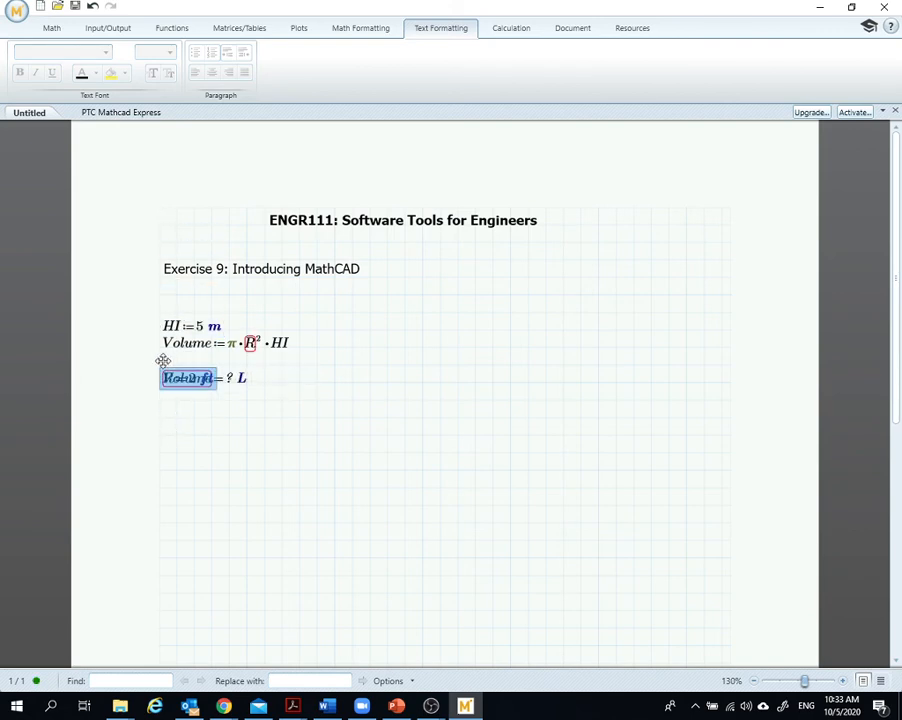
pyautogui.moveTo(176, 372); pyautogui.dragTo(178, 413)
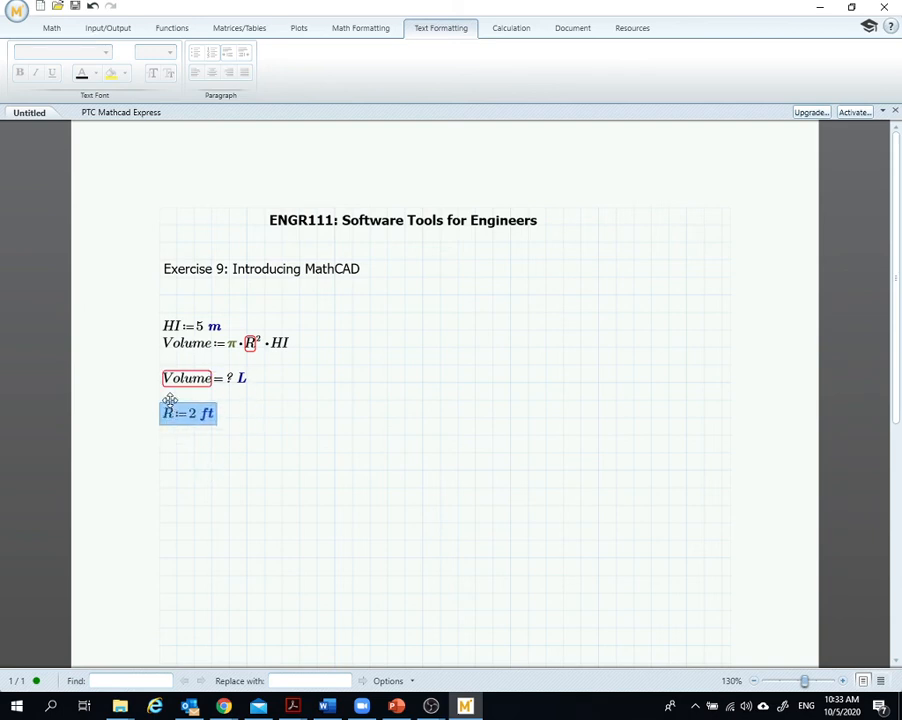
pyautogui.click(193, 451)
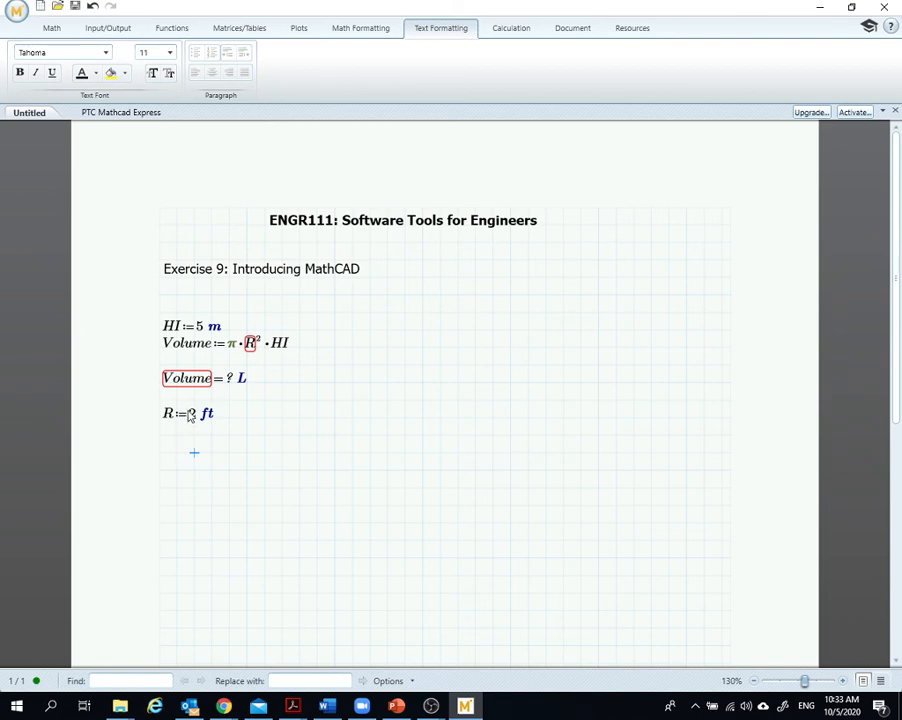
# - Replace the local definition operator in the R definition with the global definition operator (≡), keeping 2 ft
pyautogui.click(189, 413)
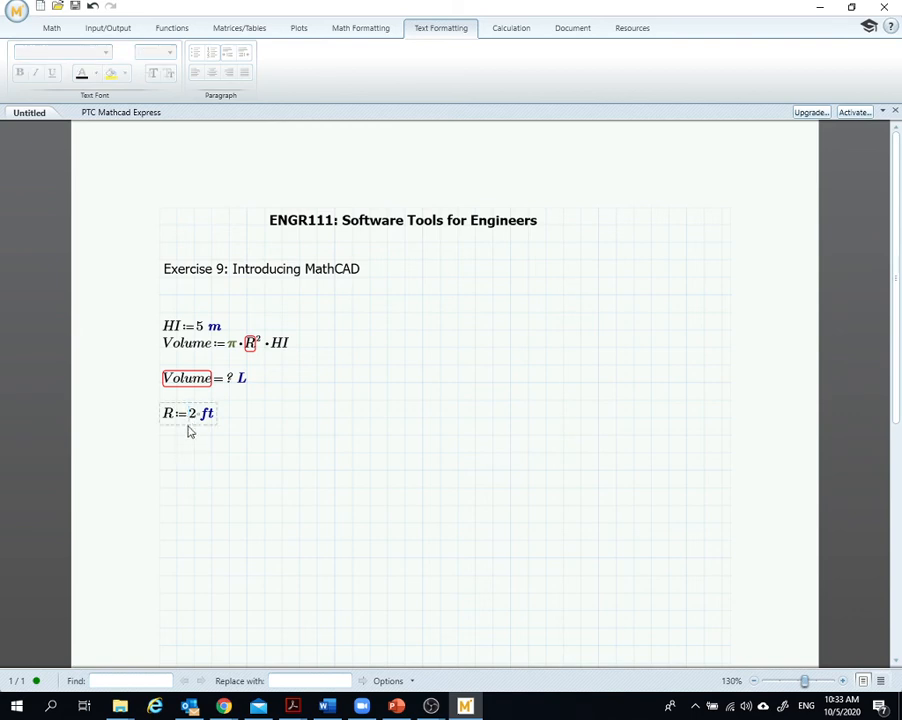
pyautogui.press('BackSpace')
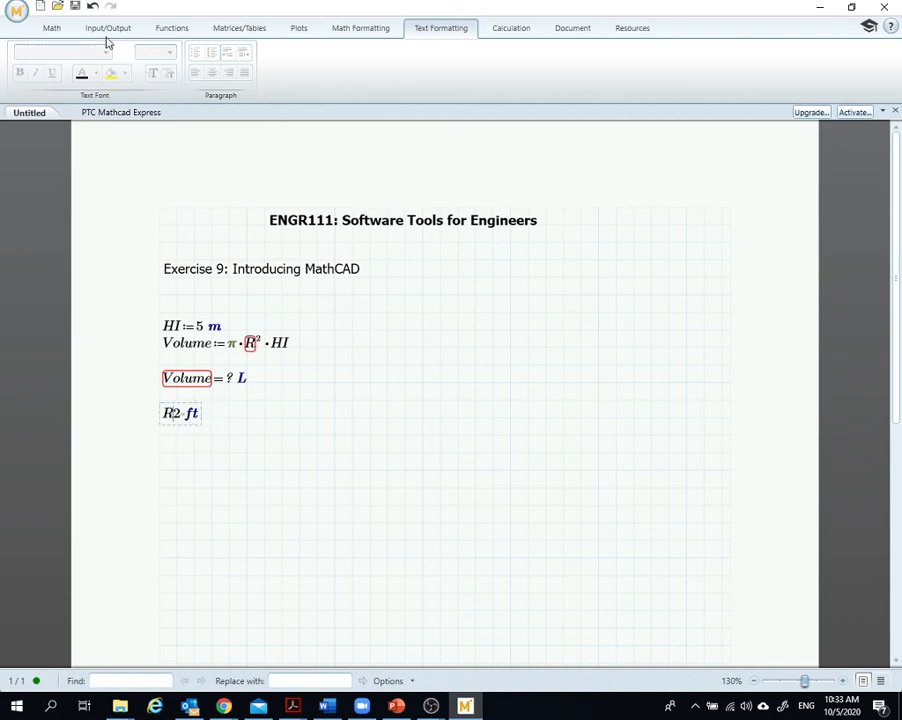
pyautogui.click(54, 29)
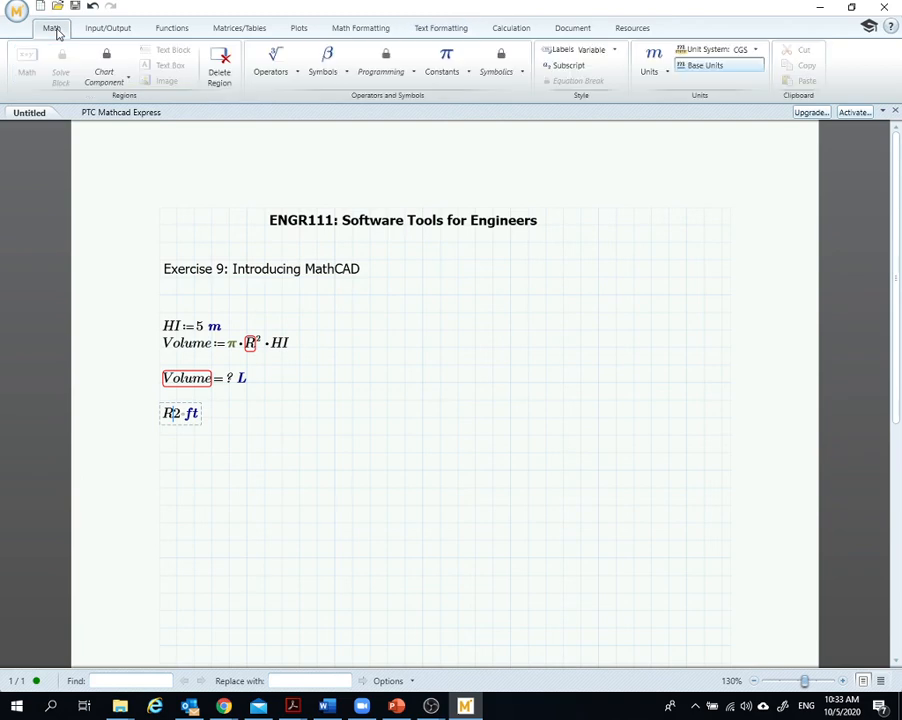
pyautogui.click(288, 78)
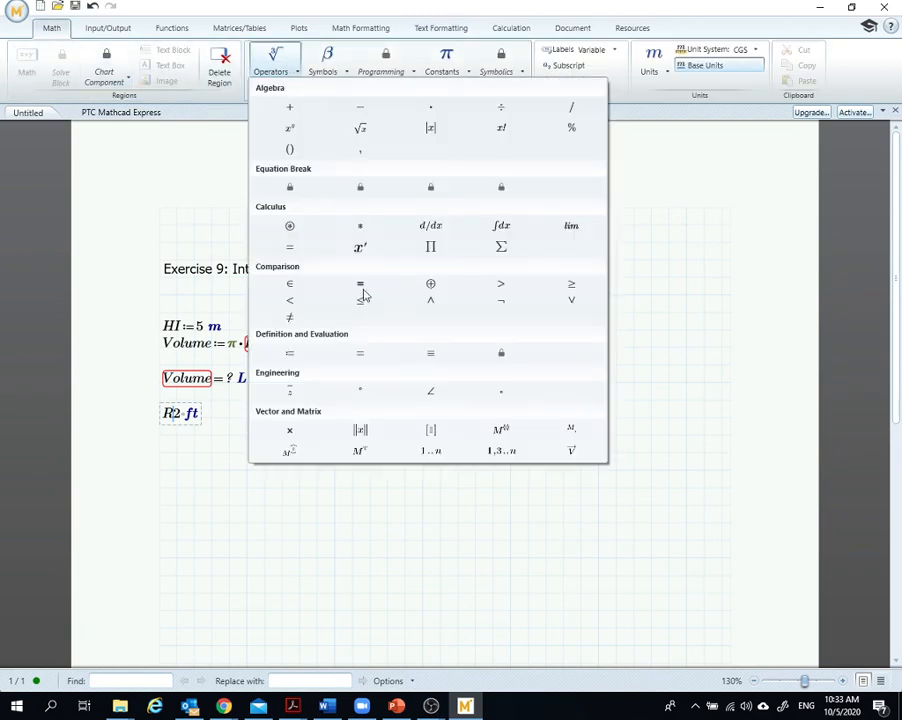
pyautogui.click(432, 355)
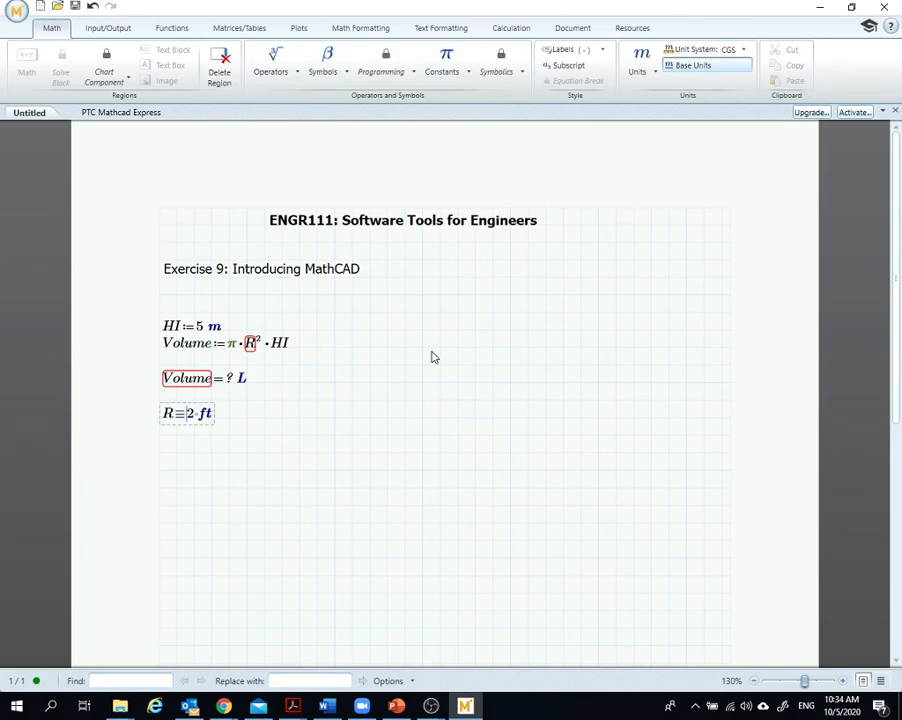
pyautogui.click(216, 416)
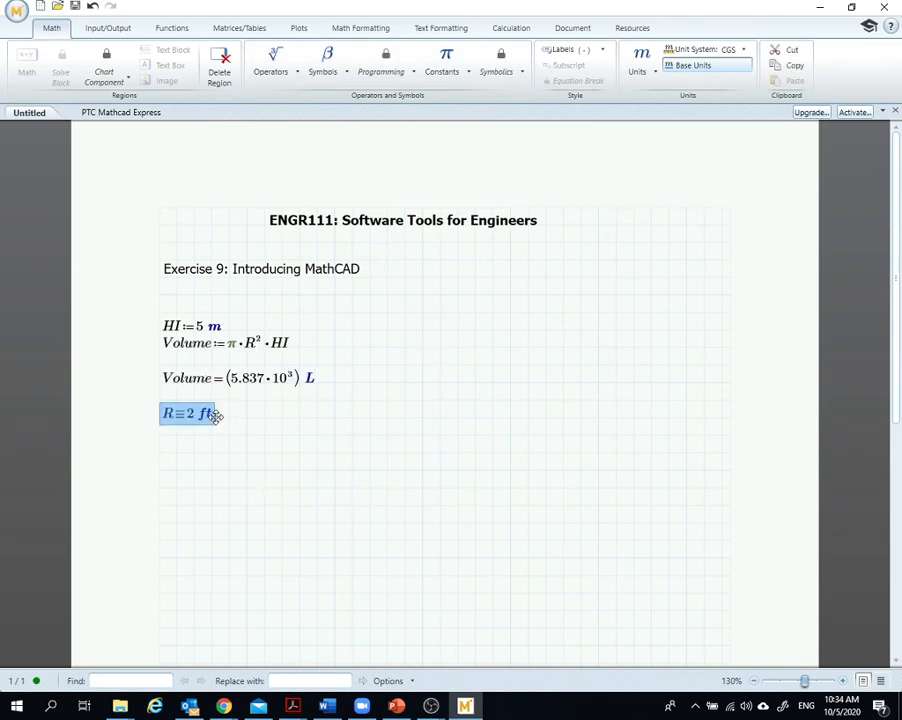
pyautogui.click(252, 478)
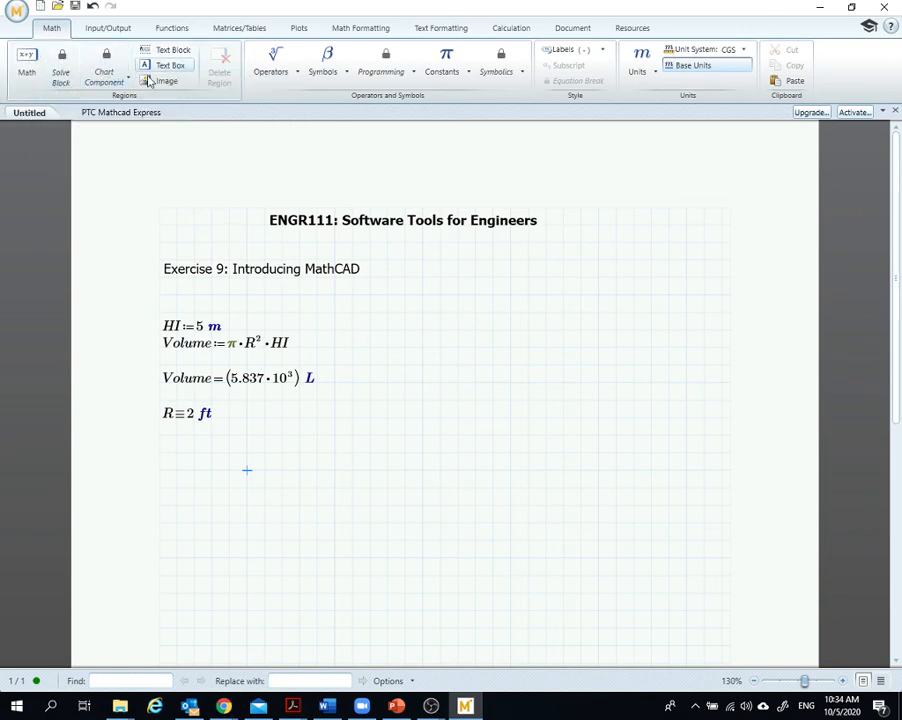
pyautogui.click(272, 68)
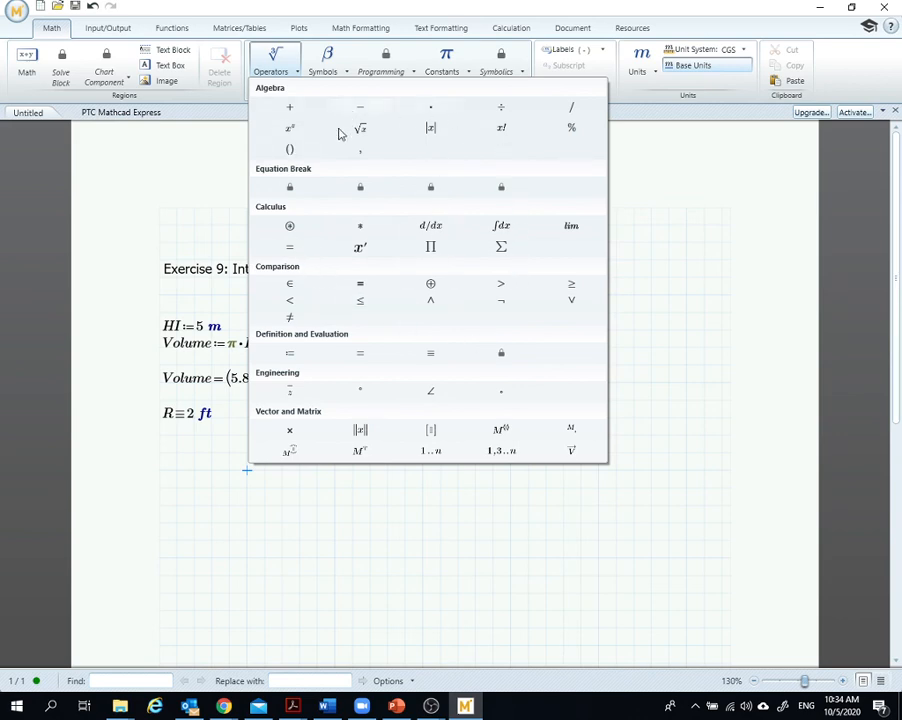
pyautogui.click(331, 64)
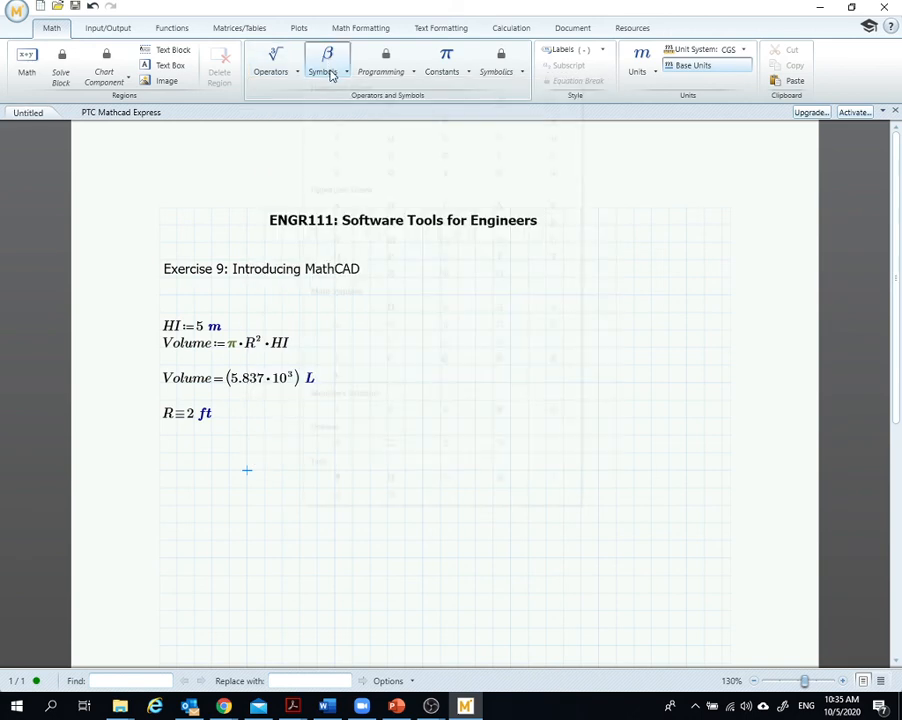
pyautogui.click(331, 72)
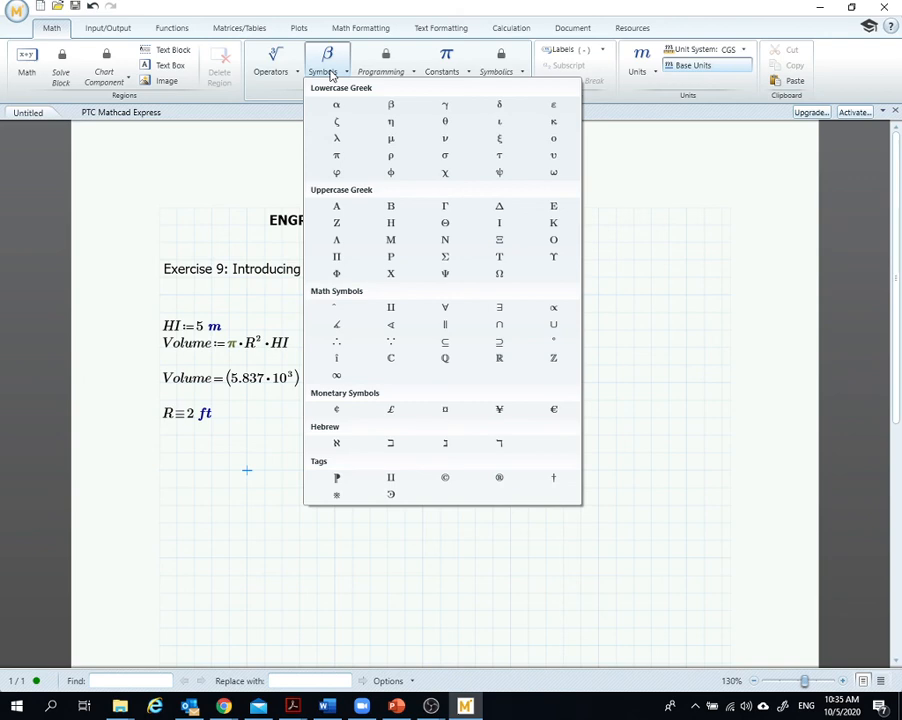
# - Define the Greek variable β as 29 in the empty space between the exercise title and the HI definition
pyautogui.click(175, 297)
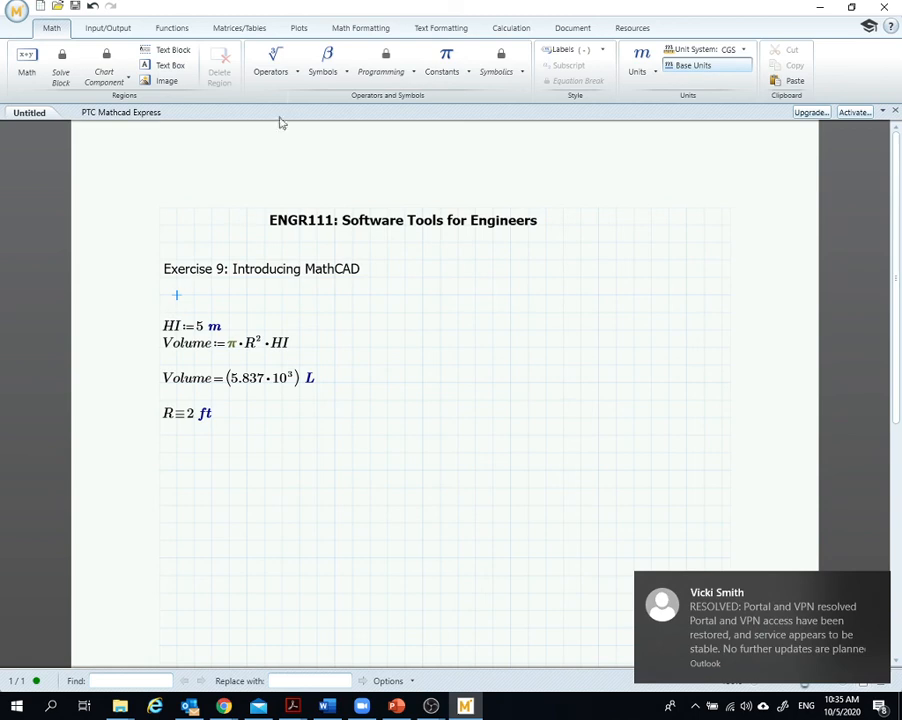
pyautogui.click(326, 79)
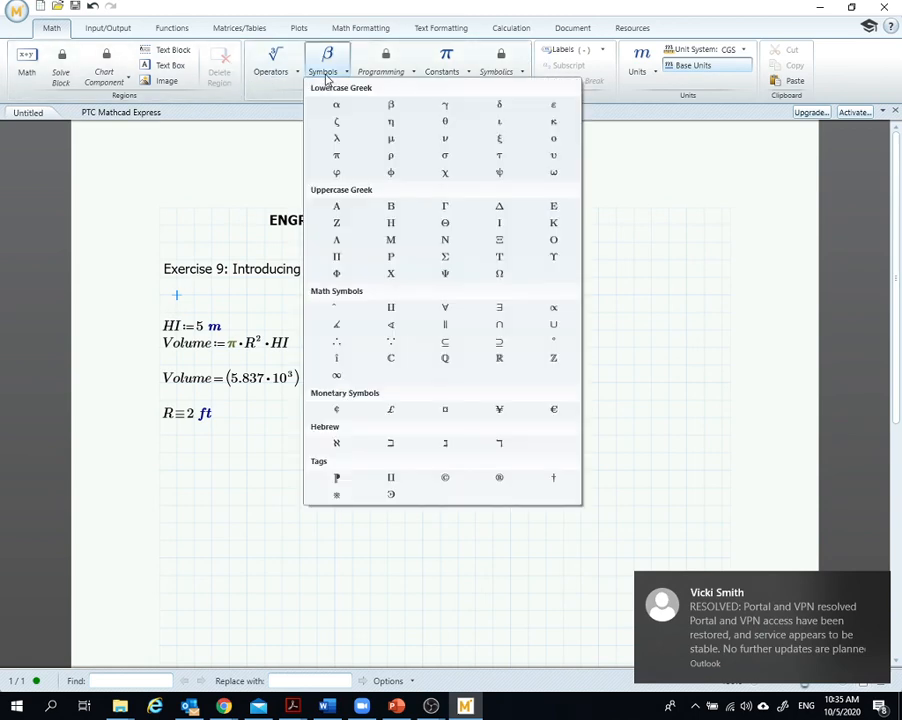
pyautogui.click(391, 105)
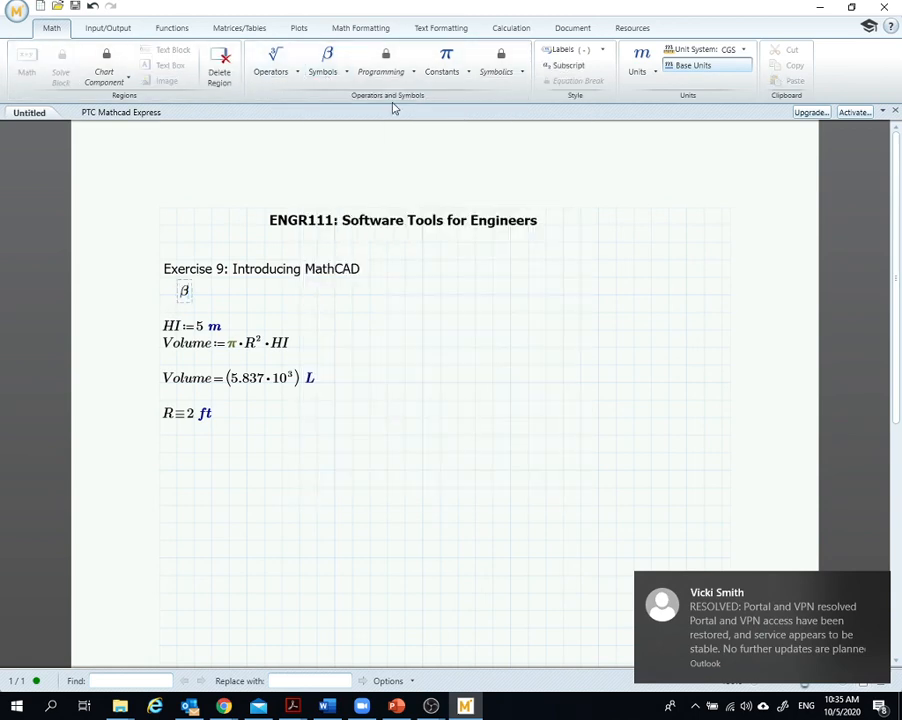
pyautogui.write(':29')
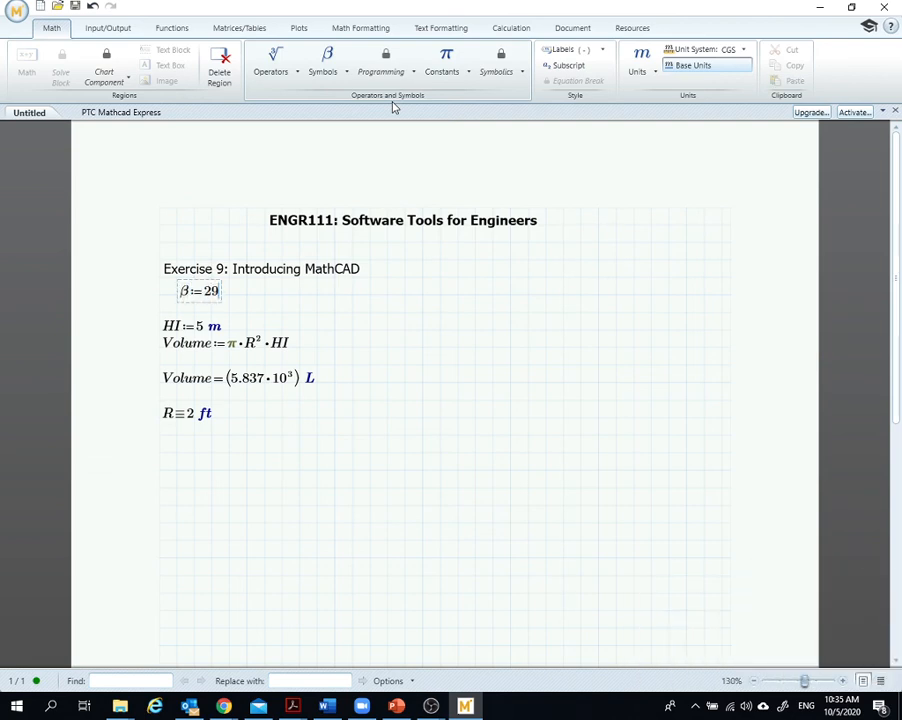
pyautogui.click(432, 168)
pyautogui.click(176, 487)
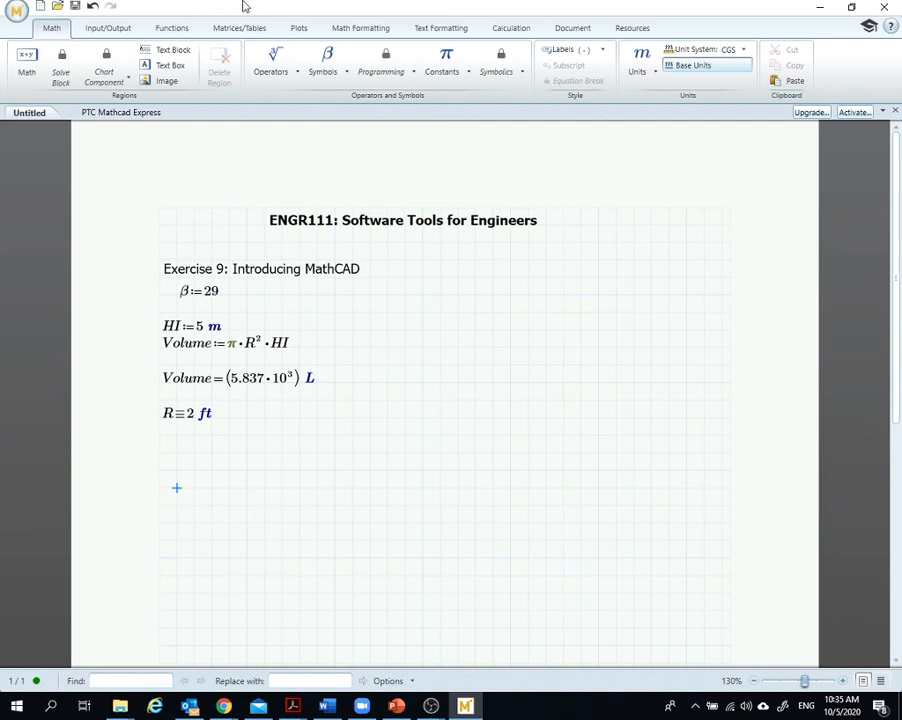
pyautogui.click(455, 78)
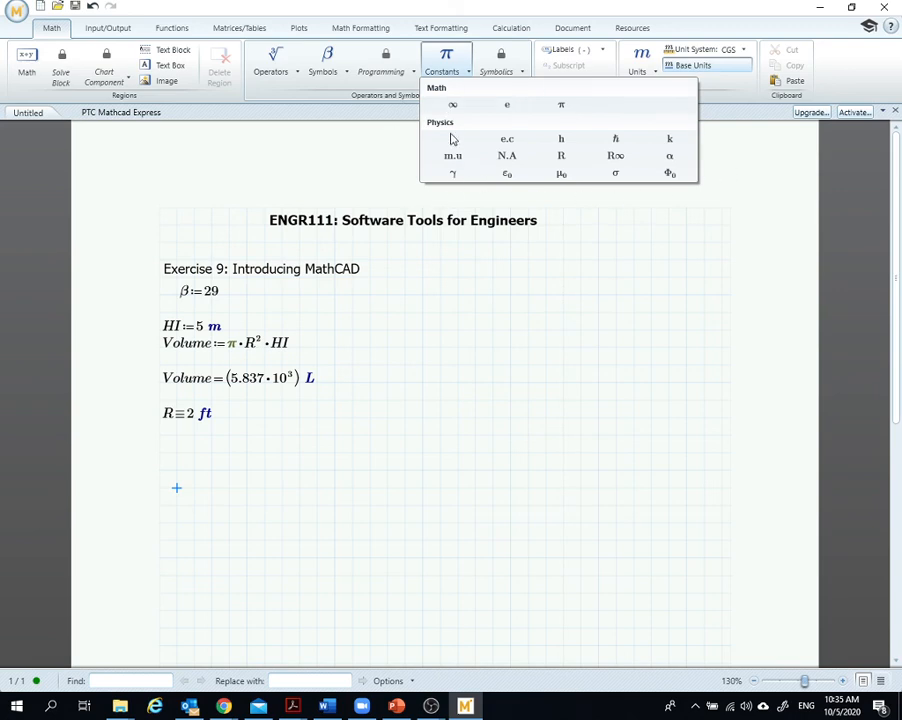
pyautogui.click(494, 4)
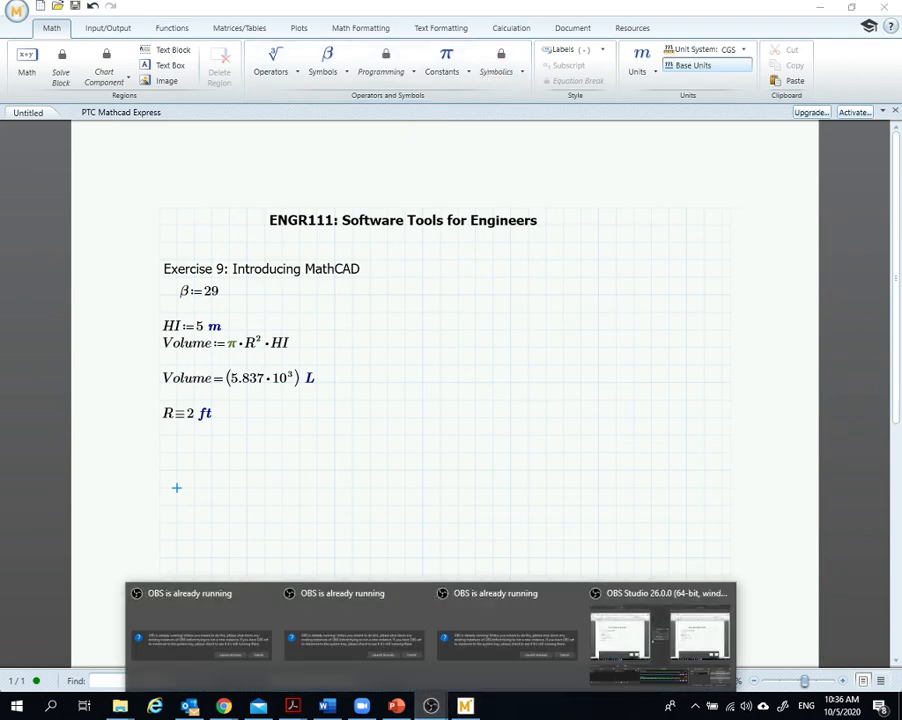
pyautogui.click(436, 711)
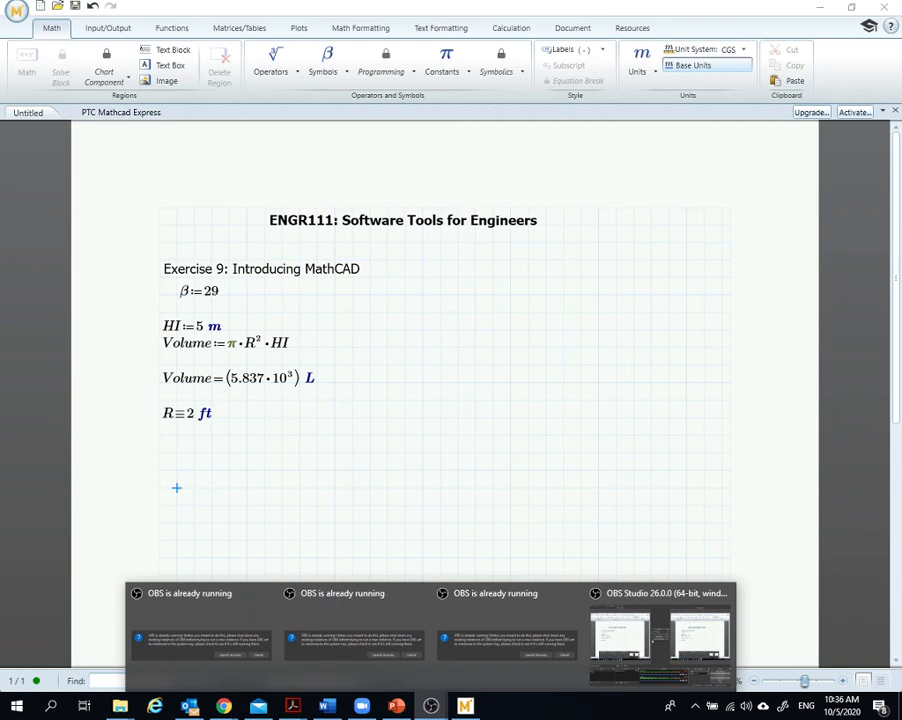